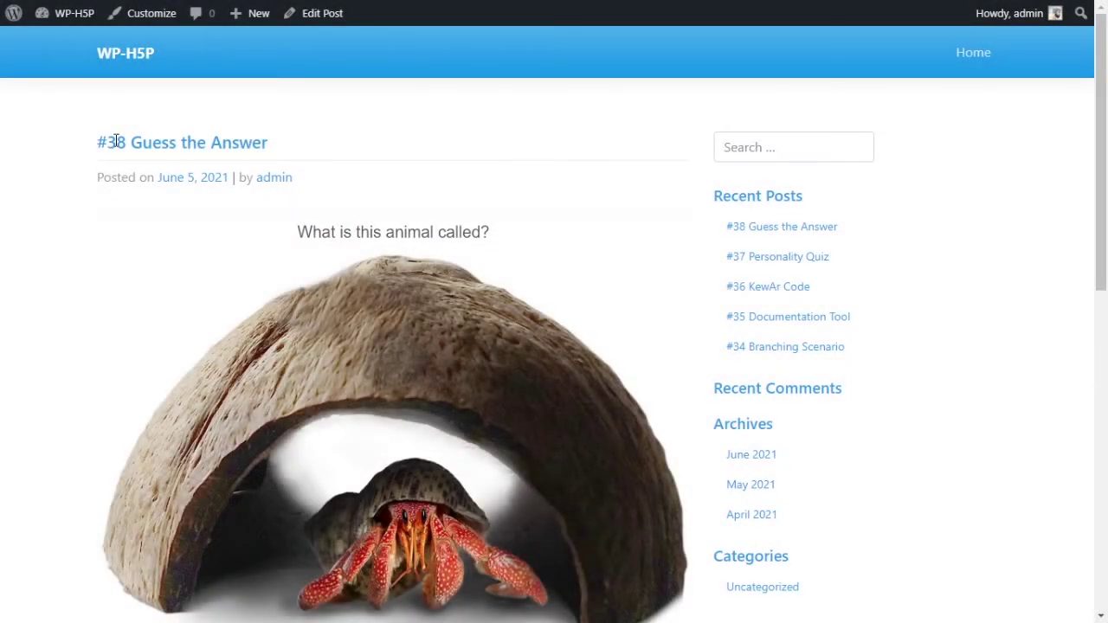
Step: Highlight the title and scroll through the published '#38 Guess the Answer' post
drag(131, 143, 268, 146)
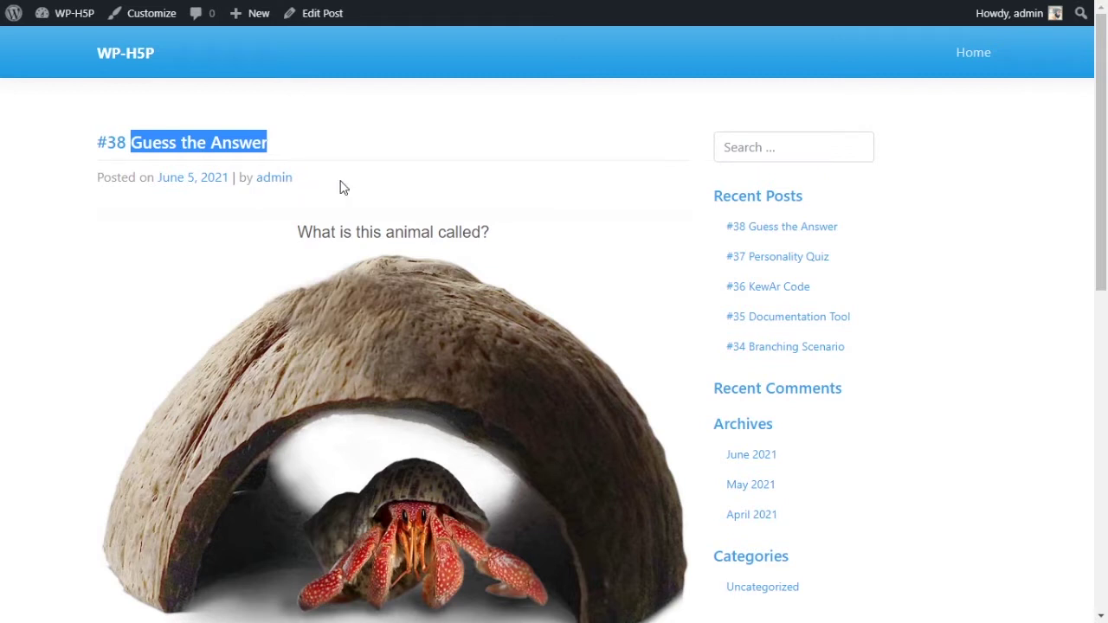
scroll(1106, 143, down, 1)
scroll(1105, 142, down, 1)
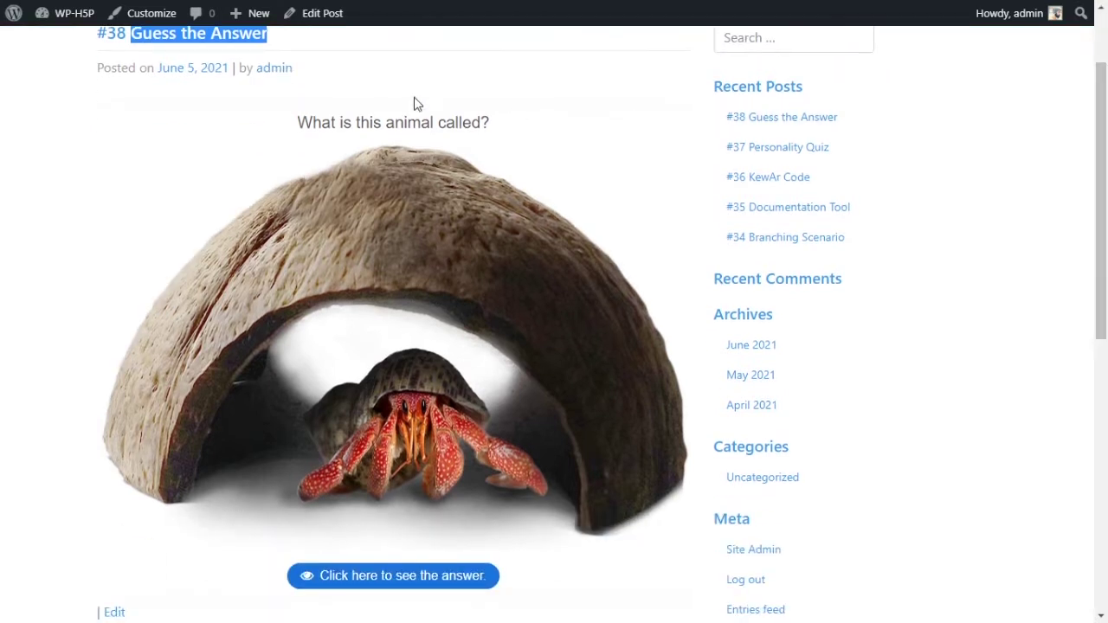
drag(293, 128, 530, 130)
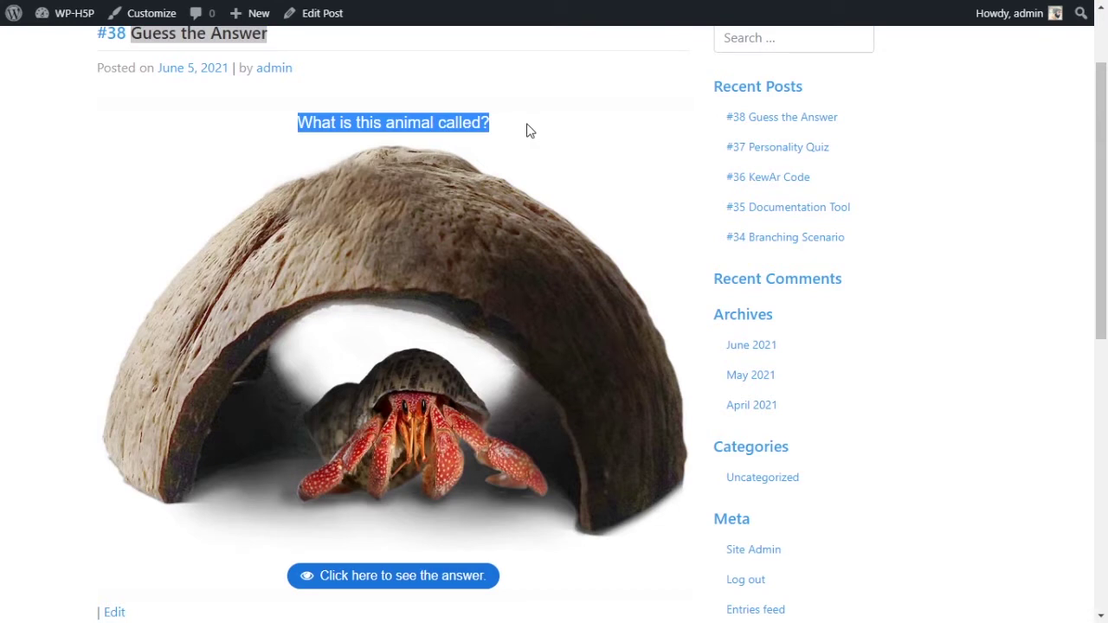
drag(554, 364, 378, 270)
scroll(394, 490, down, 1)
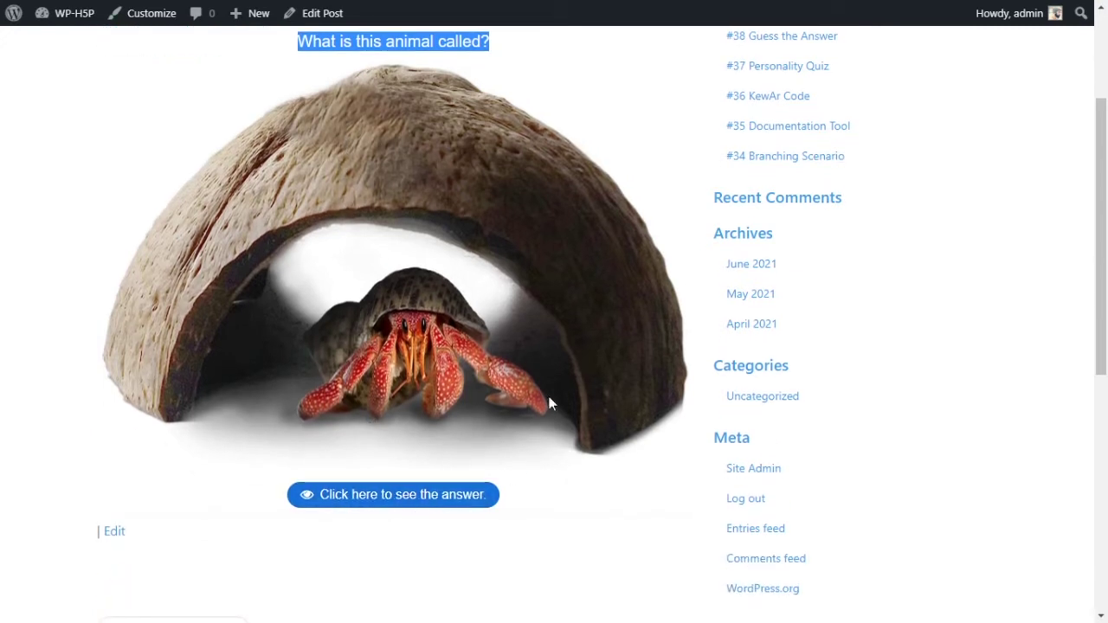
scroll(470, 318, up, 1)
click(321, 126)
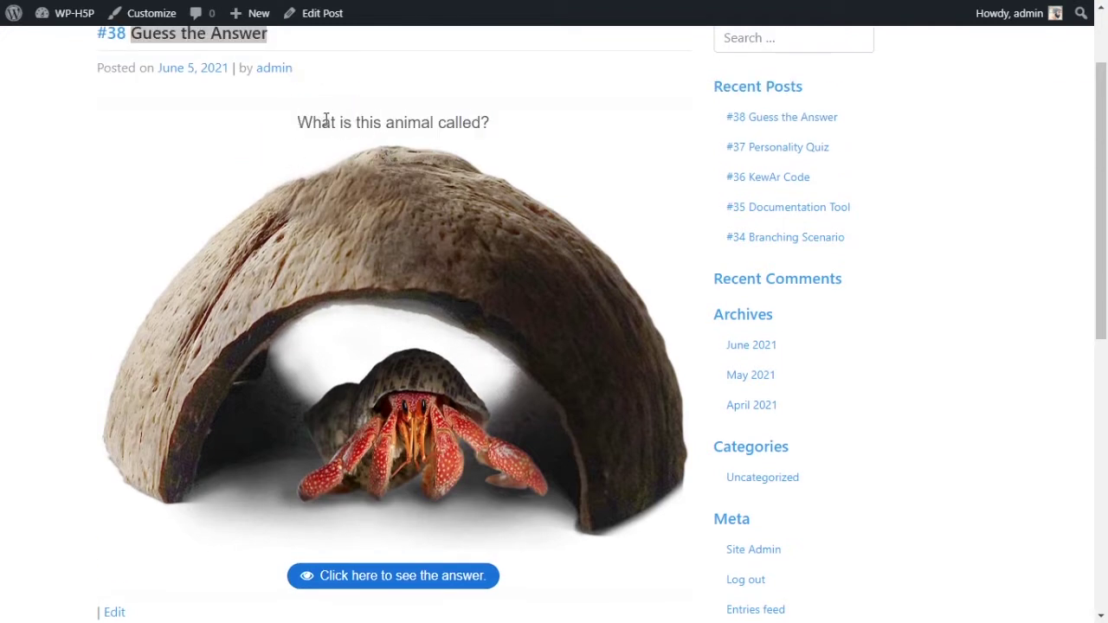
Step: Highlight the question, then reveal and highlight the 'Hermit Crab' answer below the image
drag(326, 119, 481, 123)
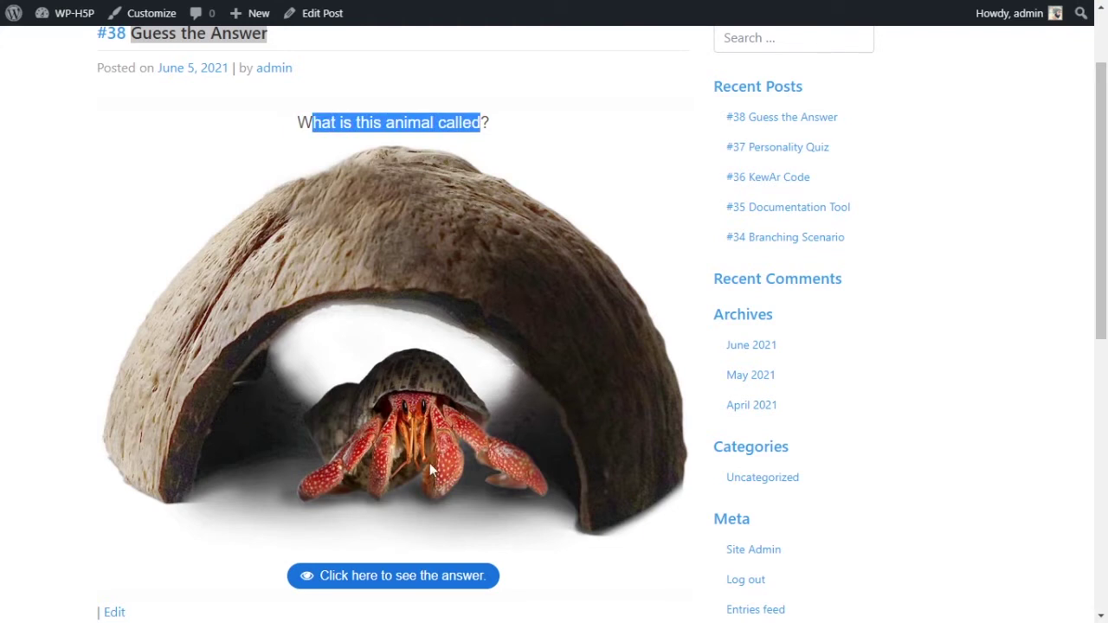
click(353, 582)
drag(356, 576, 435, 580)
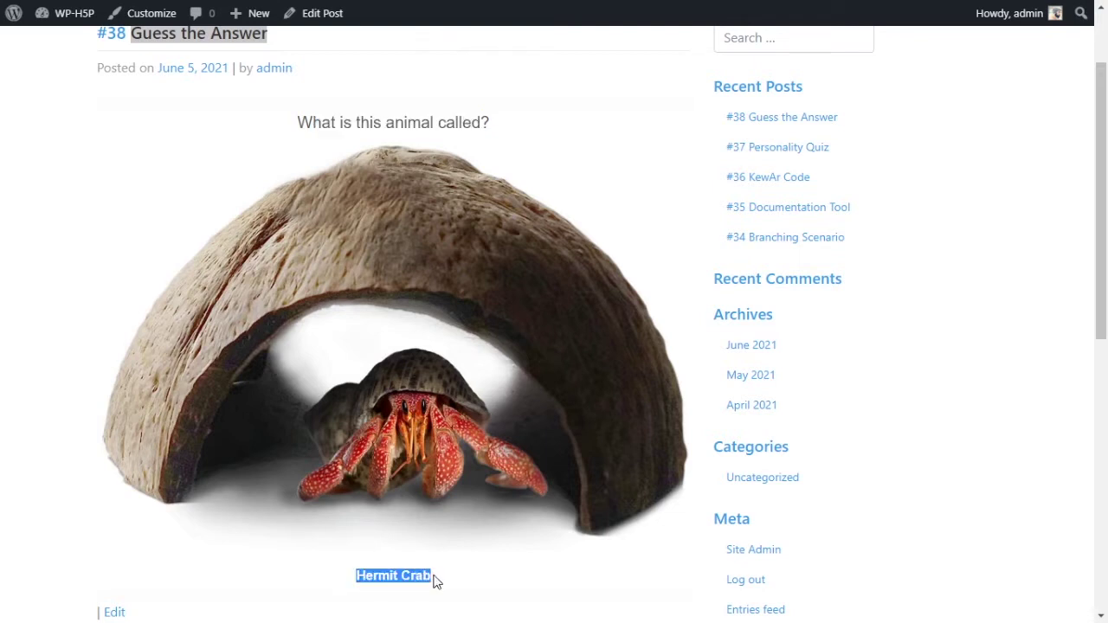
click(512, 583)
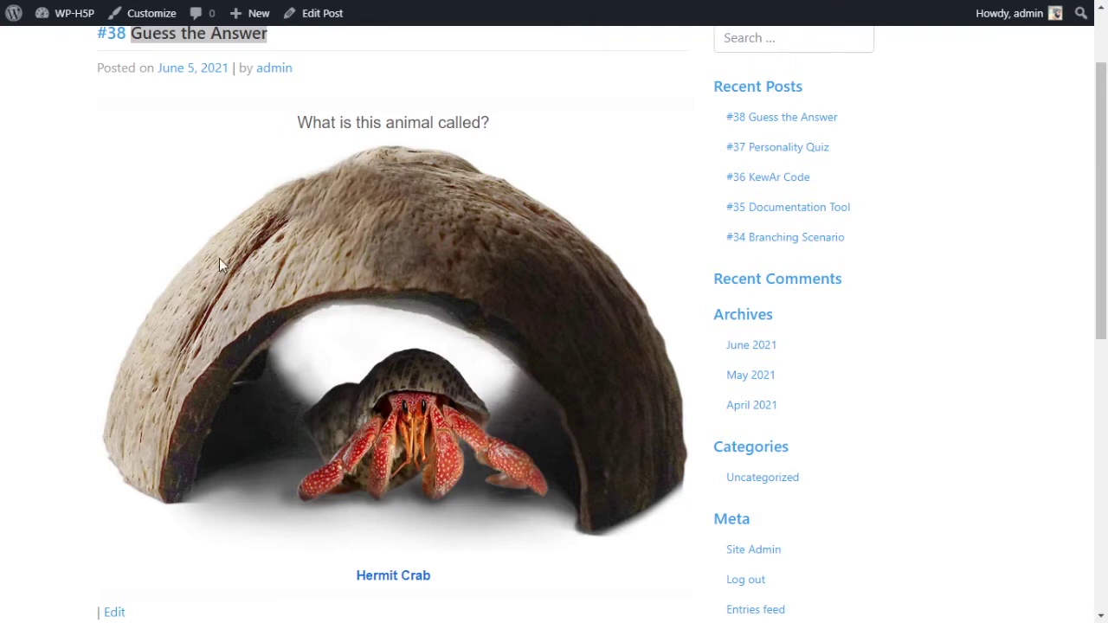
drag(1105, 212, 1106, 167)
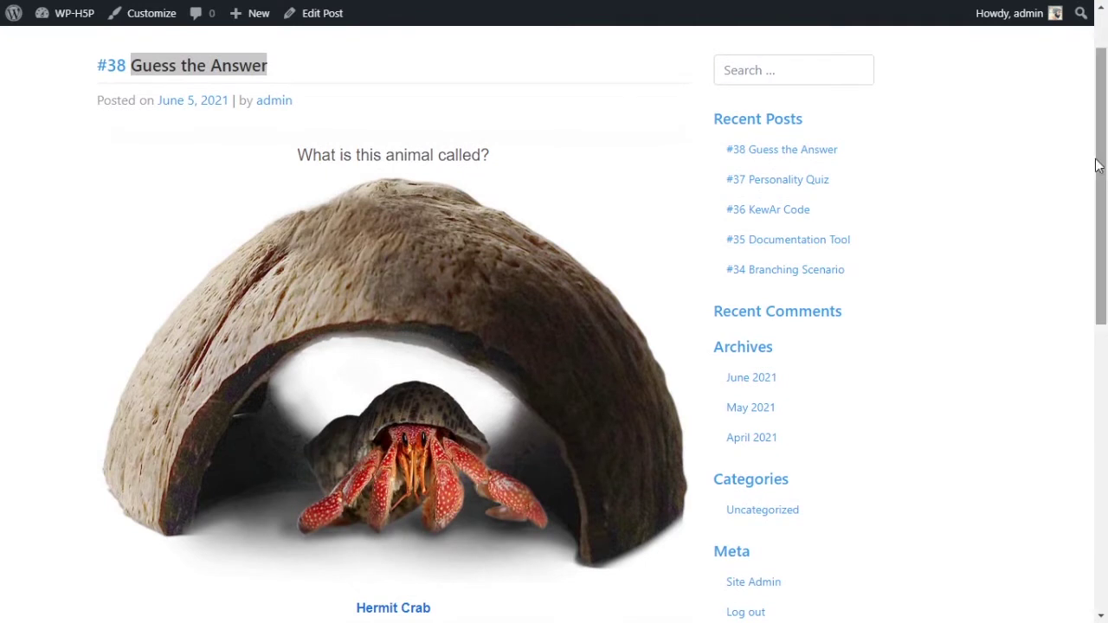
click(179, 62)
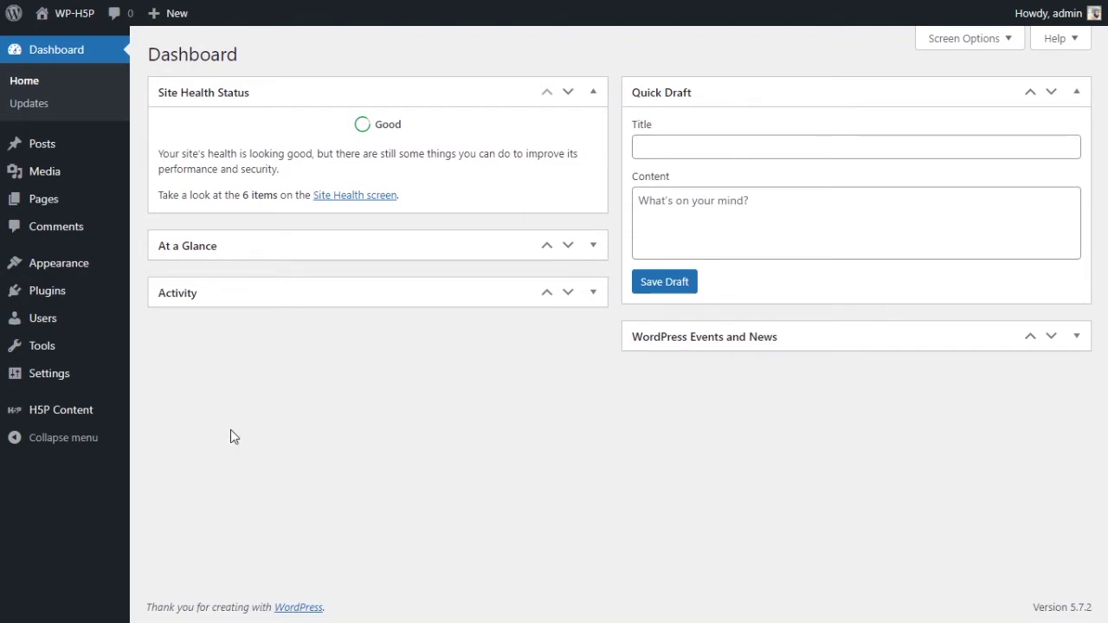
Step: Browse the H5P Add New content type list, with Guess the Answer listed first
mouse_move(66, 425)
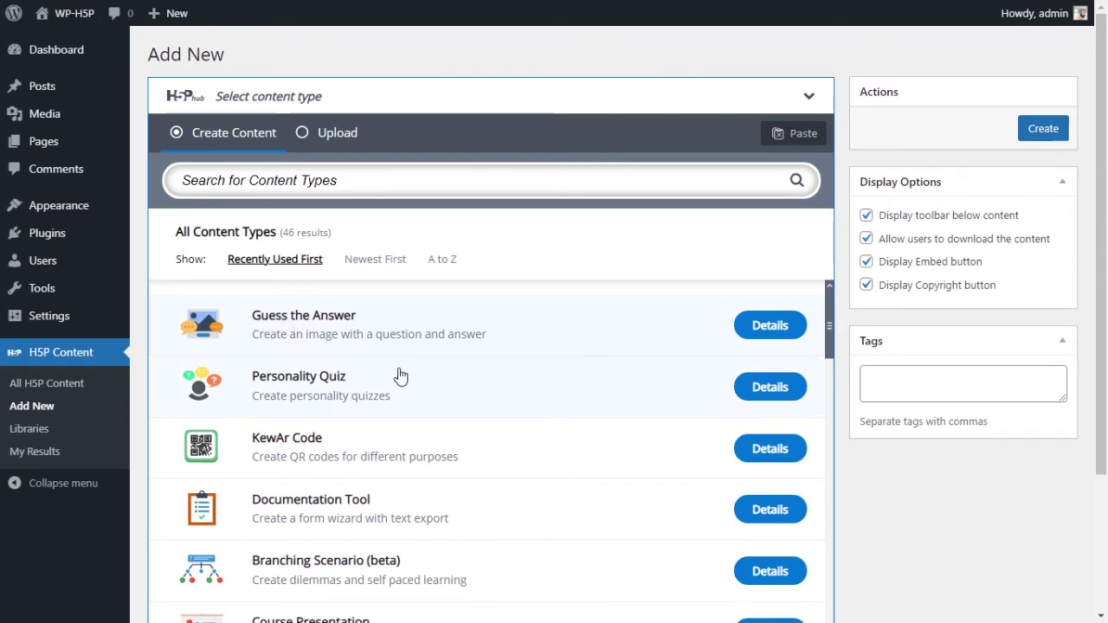
scroll(595, 409, down, 5)
scroll(595, 409, down, 6)
scroll(753, 355, up, 3)
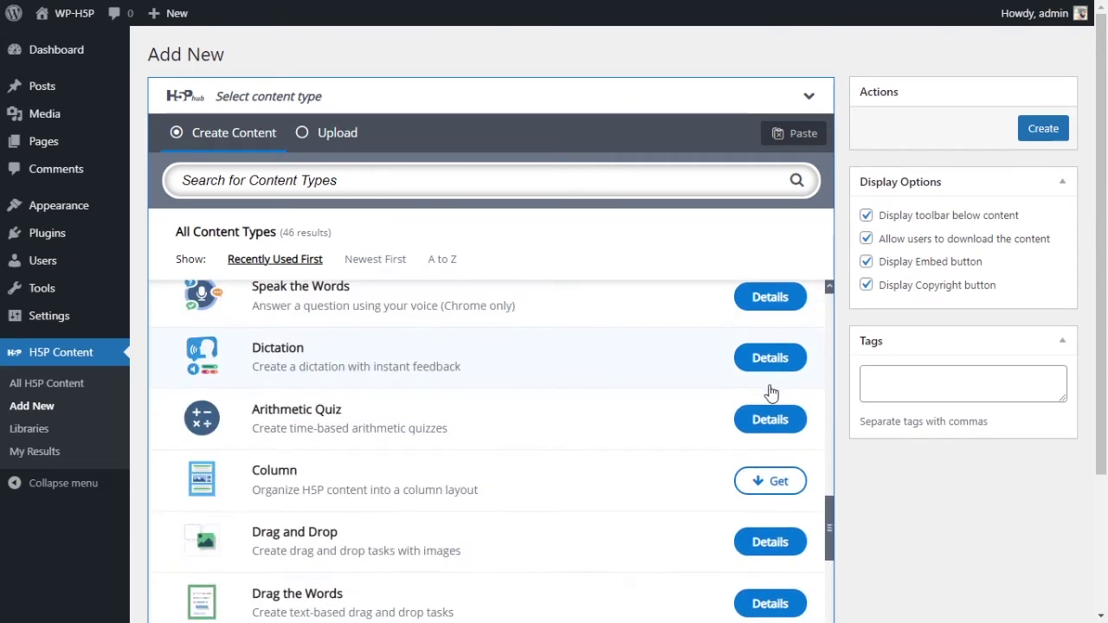
scroll(658, 465, up, 8)
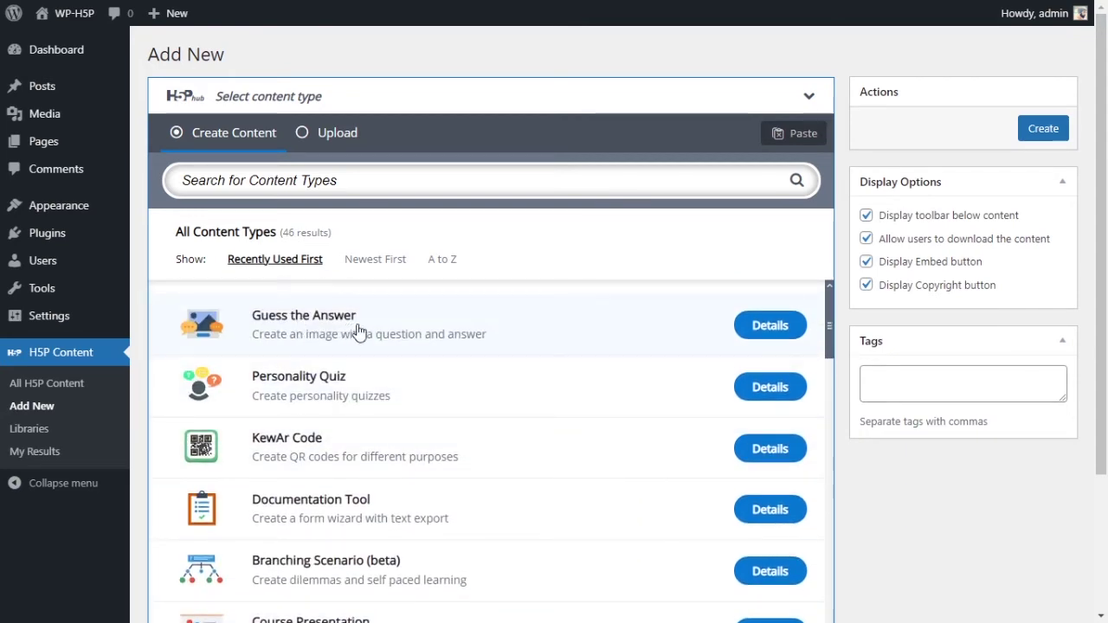
Step: Start a Guess the Answer item and title it 'Guess the Answer'
click(362, 331)
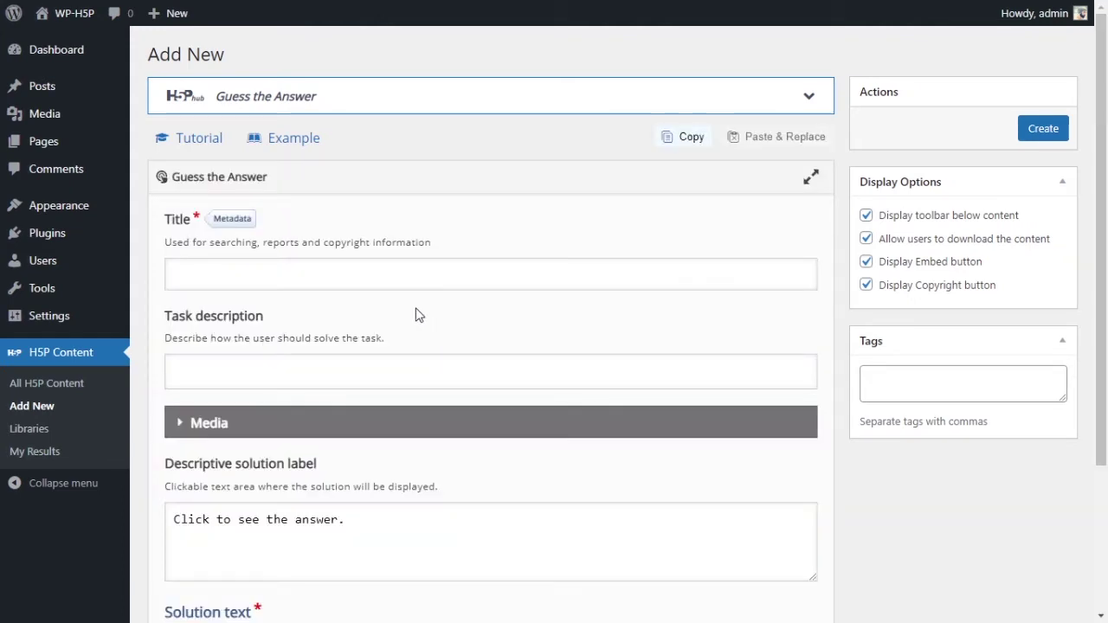
drag(323, 104, 219, 103)
click(219, 102)
click(325, 109)
click(317, 280)
text(G)
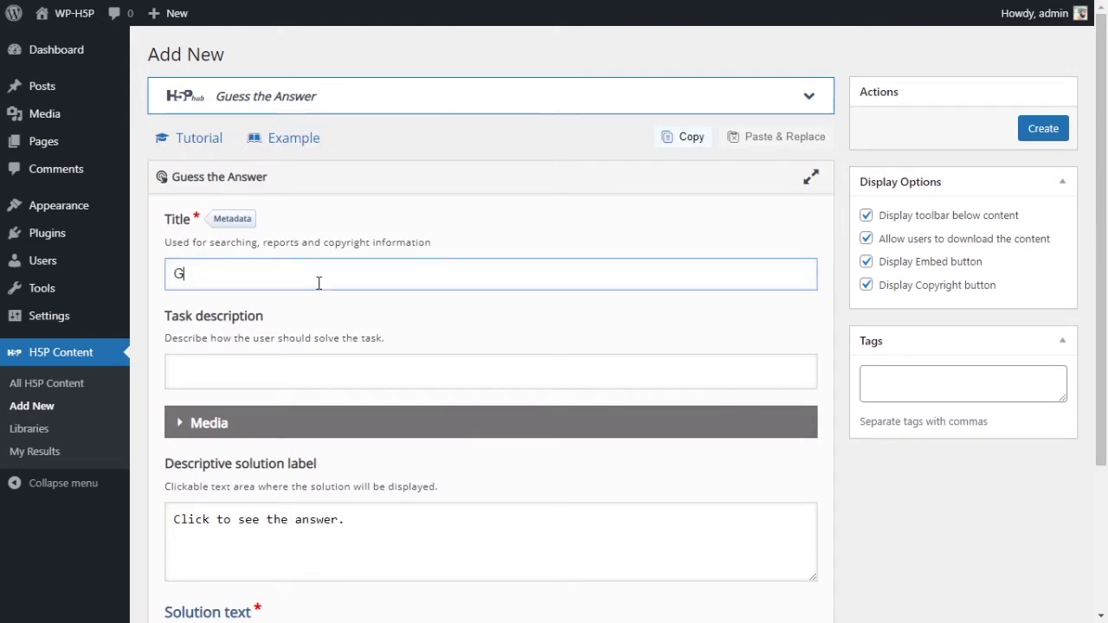
text(uess t)
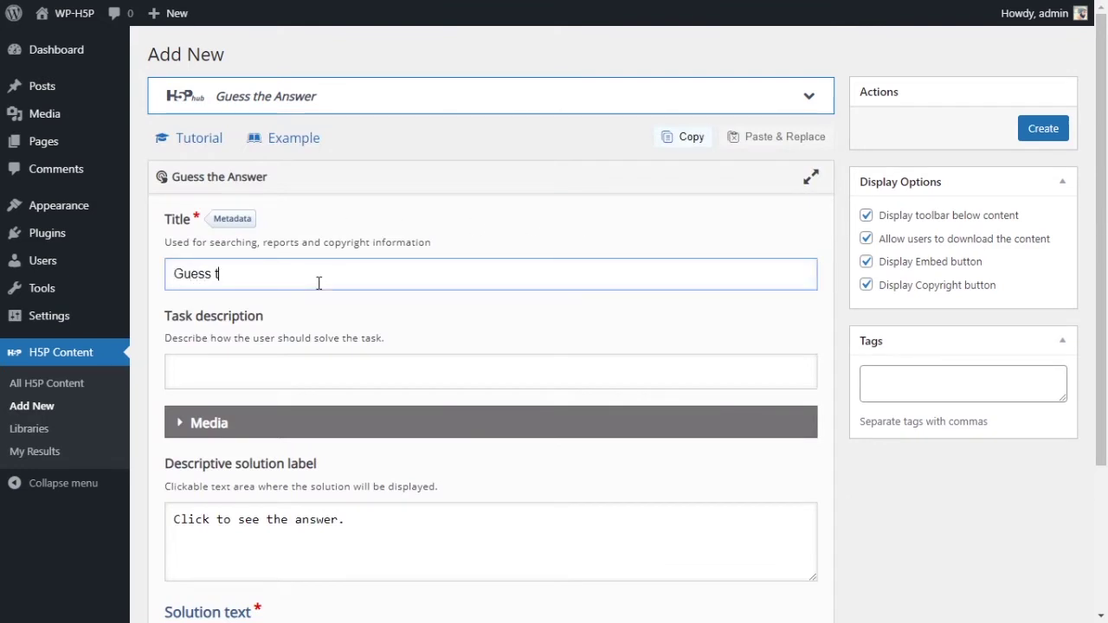
text(he Answer)
Step: Enter the task description 'What iss this animal called?'
click(342, 363)
scroll(626, 408, down, 1)
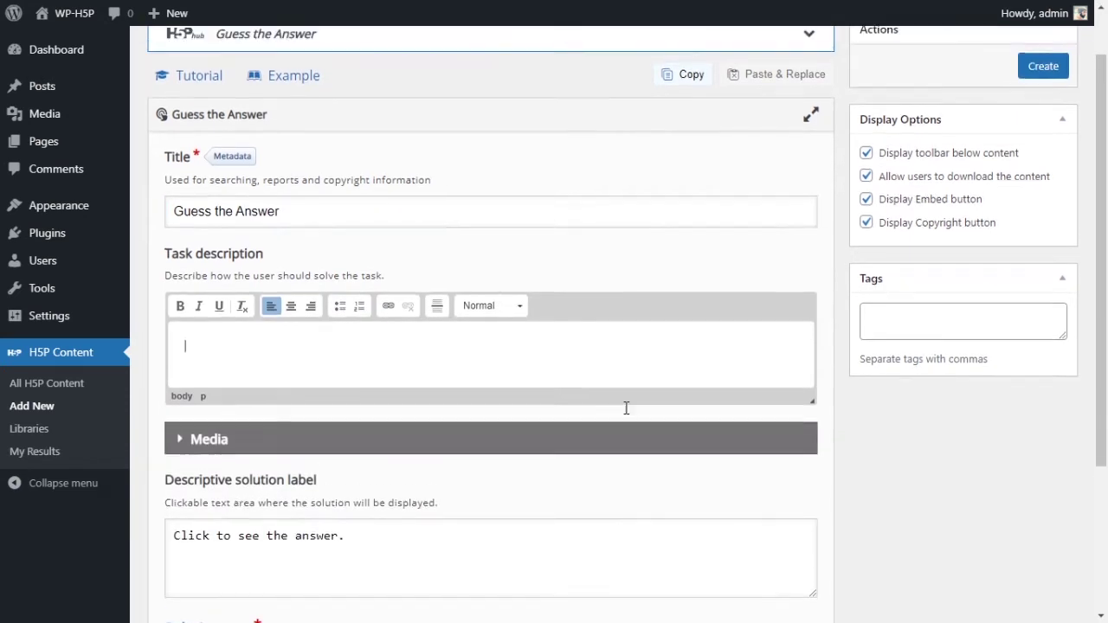
scroll(626, 407, up, 1)
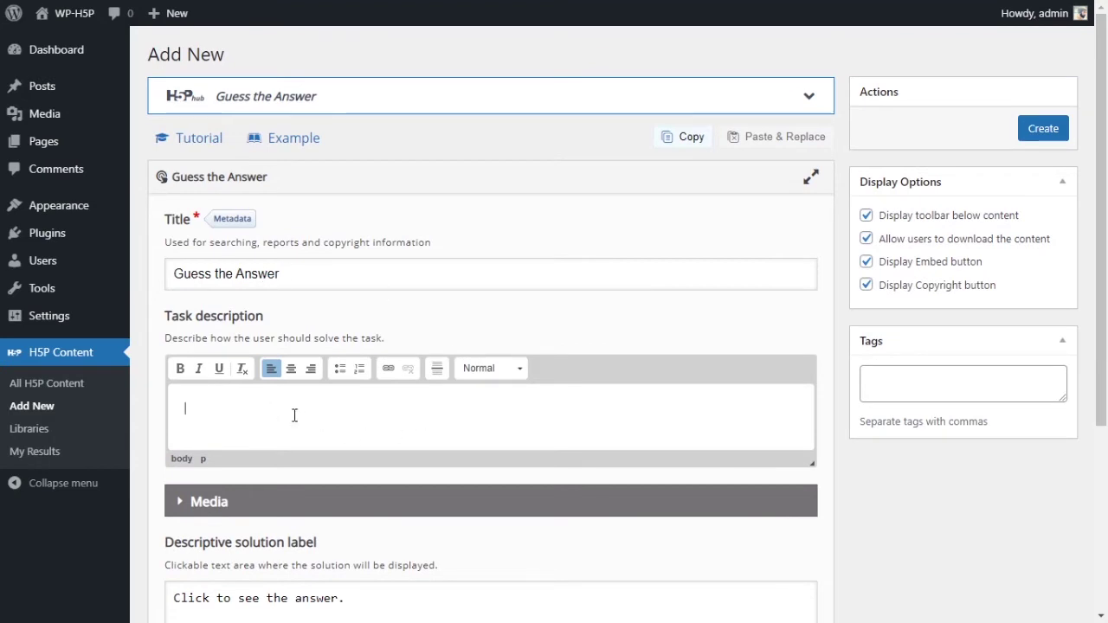
scroll(363, 419, down, 1)
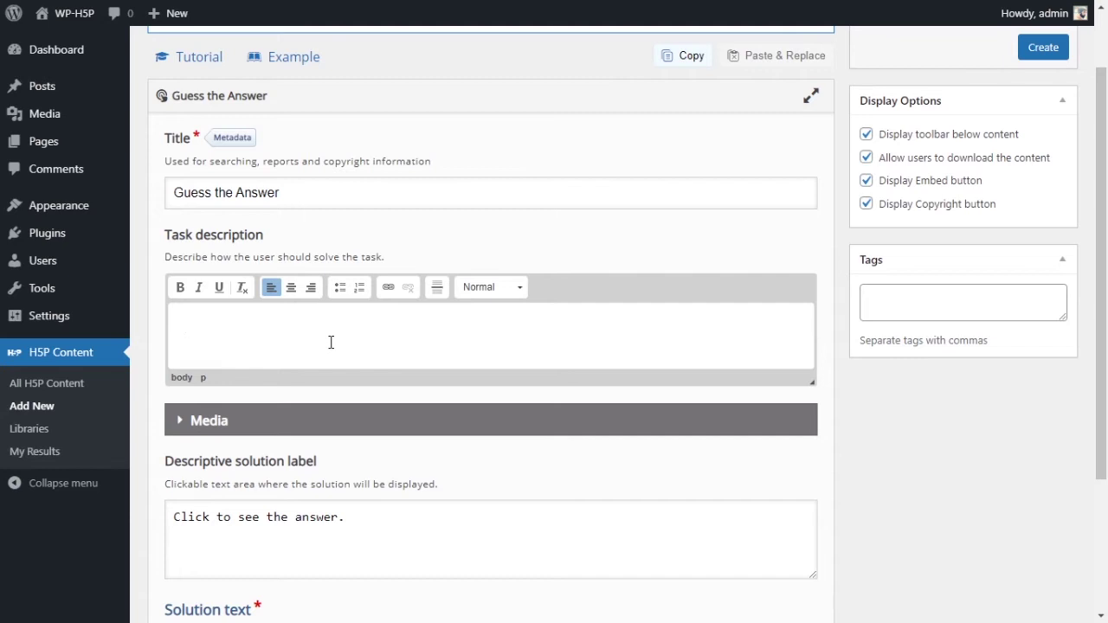
text(Wah)
text(hat iss this animal)
text( called?)
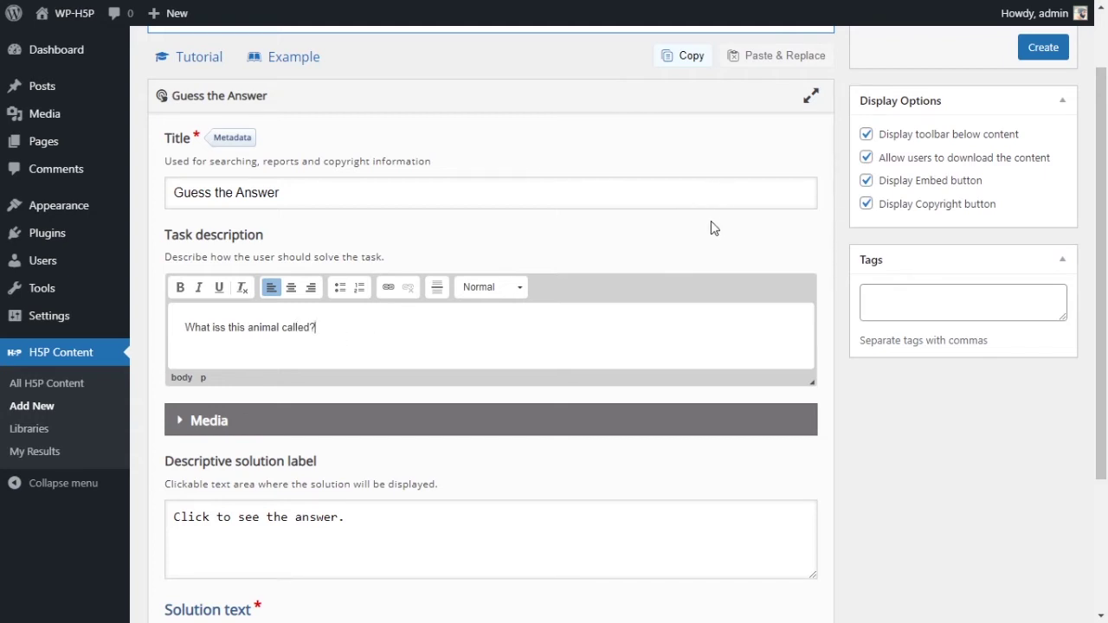
Step: Set the media type to Image and add the hermit crab image file
scroll(710, 228, down, 1)
click(217, 343)
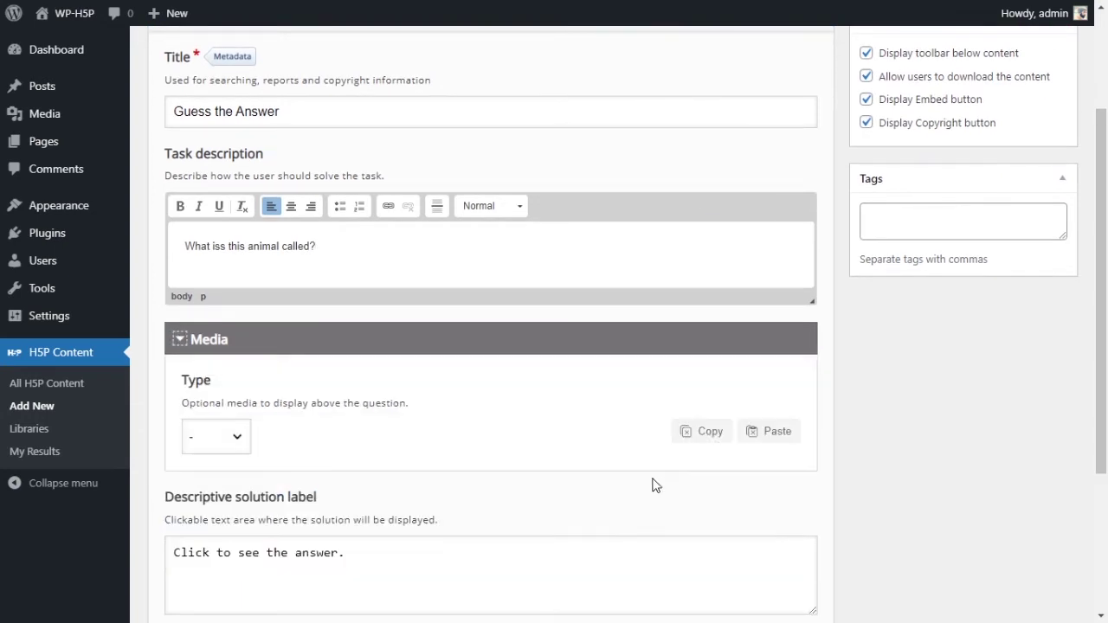
scroll(623, 472, down, 1)
click(248, 363)
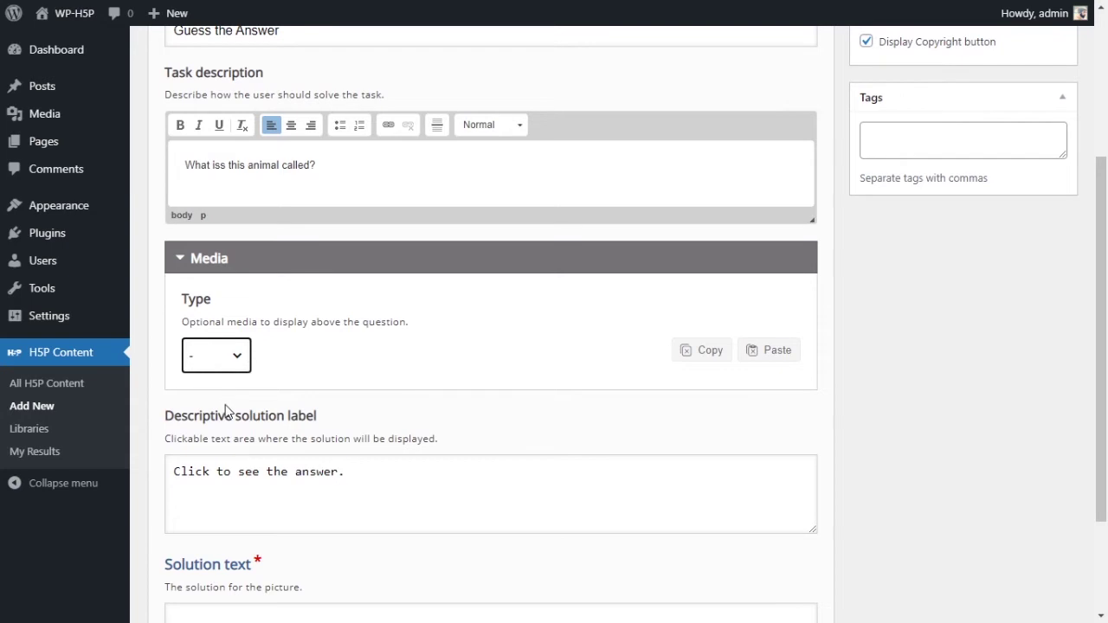
key(Down)
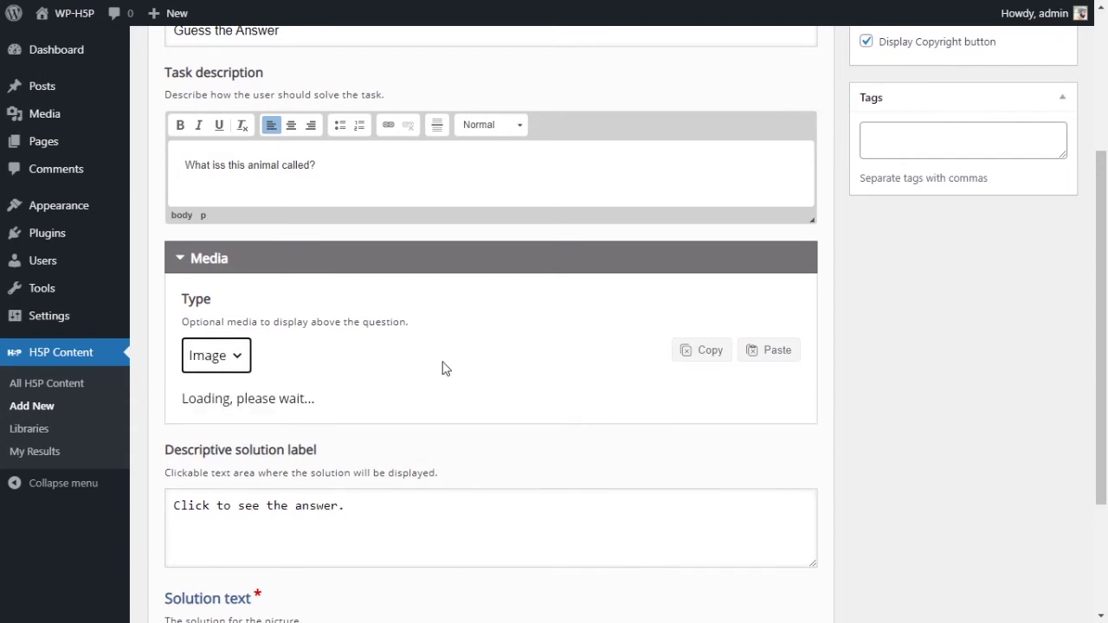
click(208, 427)
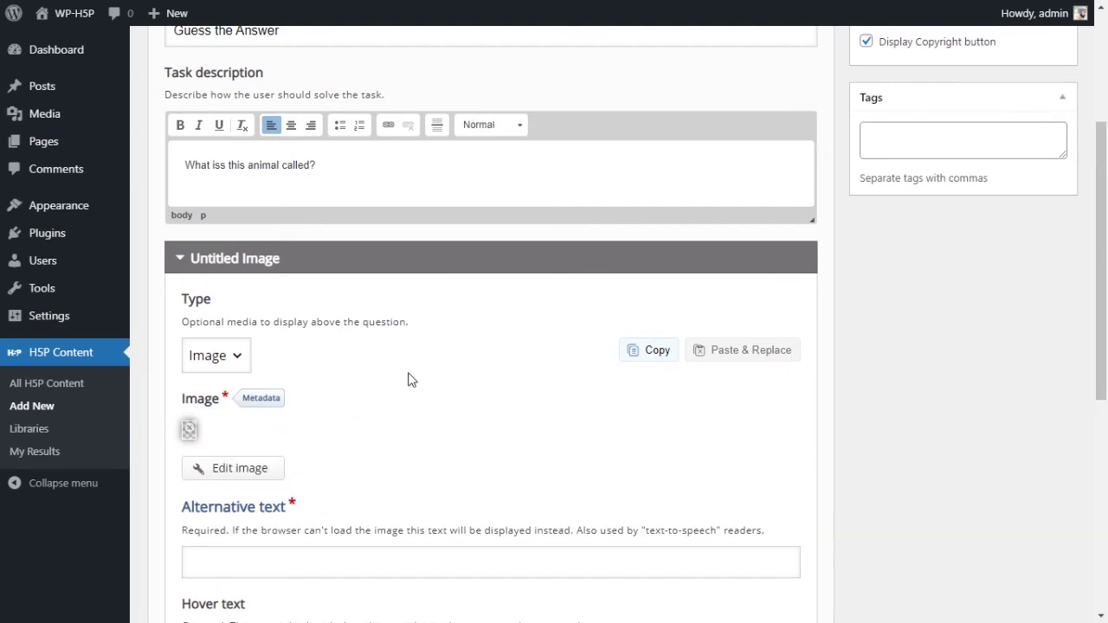
scroll(411, 380, down, 1)
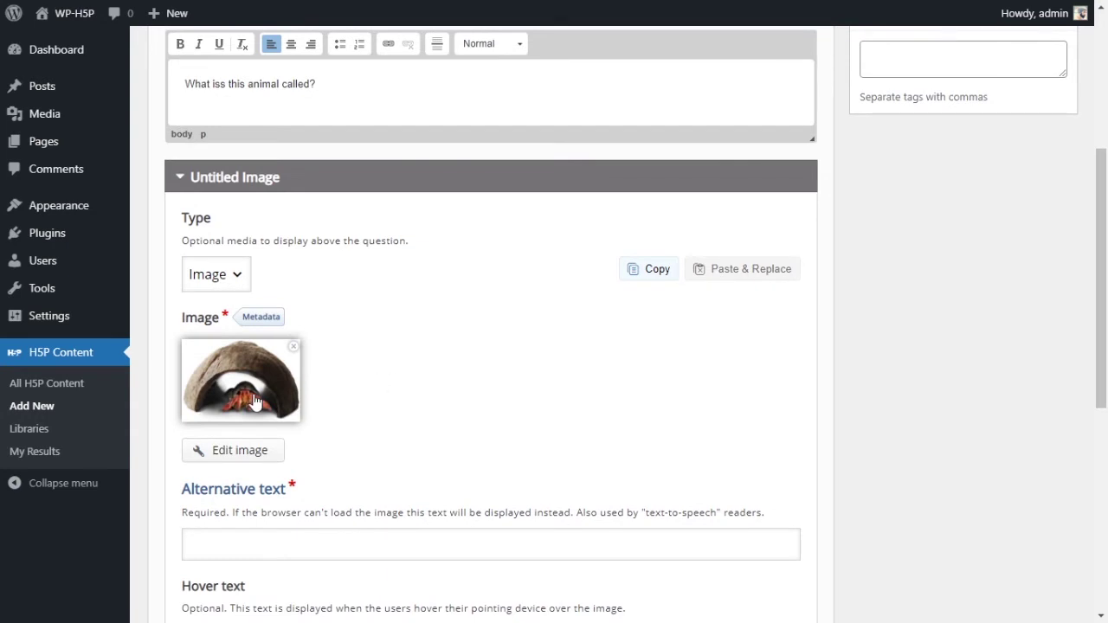
scroll(525, 386, down, 2)
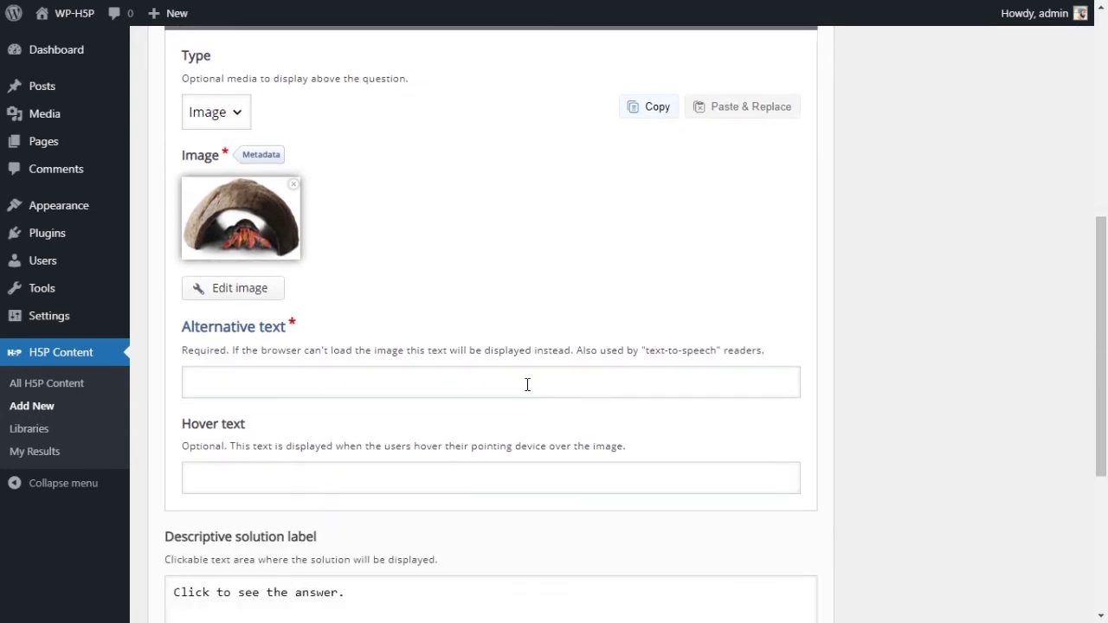
Step: Give the image alt text 'Crab' and hover text 'This is an image of ________'
click(460, 384)
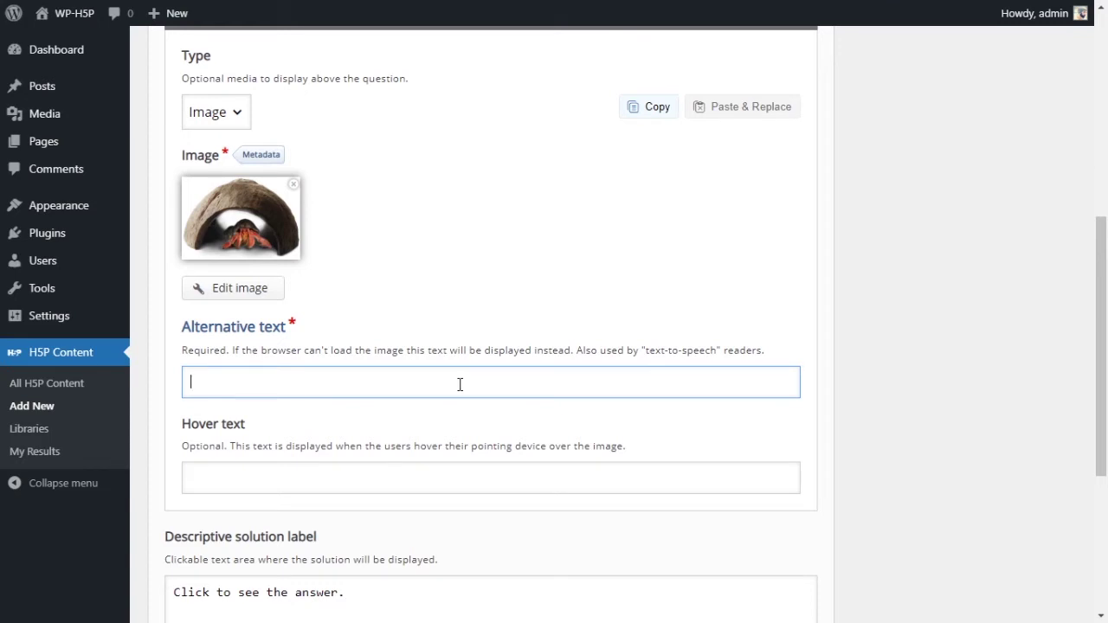
text(Crab)
click(377, 468)
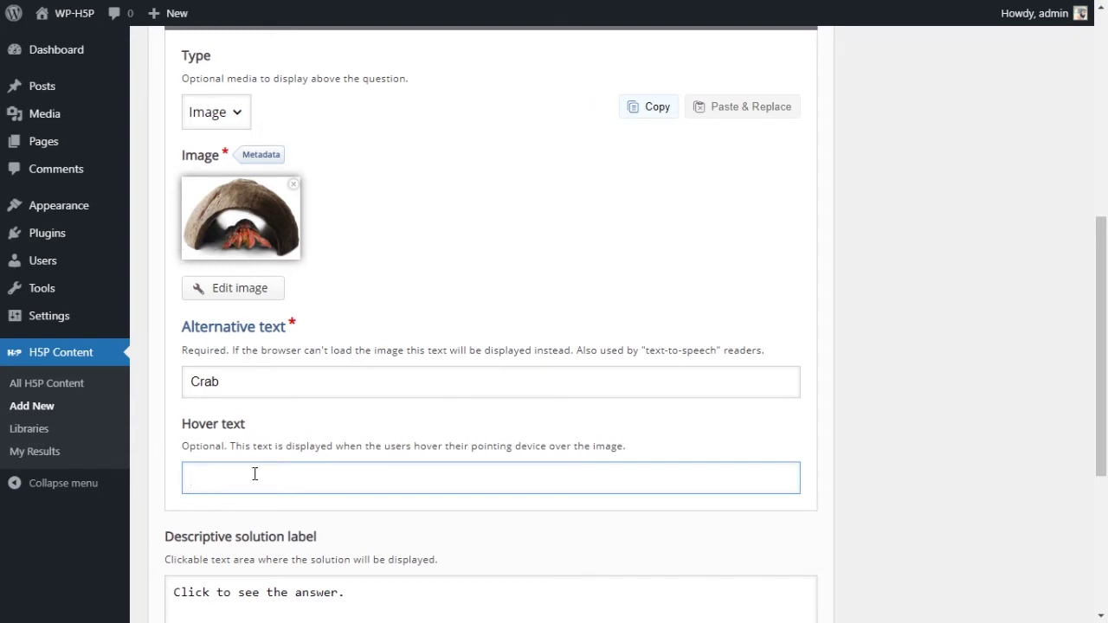
text(This is an image of ________)
Step: Change the descriptive solution label to 'Click here to see the answer.'
scroll(640, 320, down, 2)
click(356, 439)
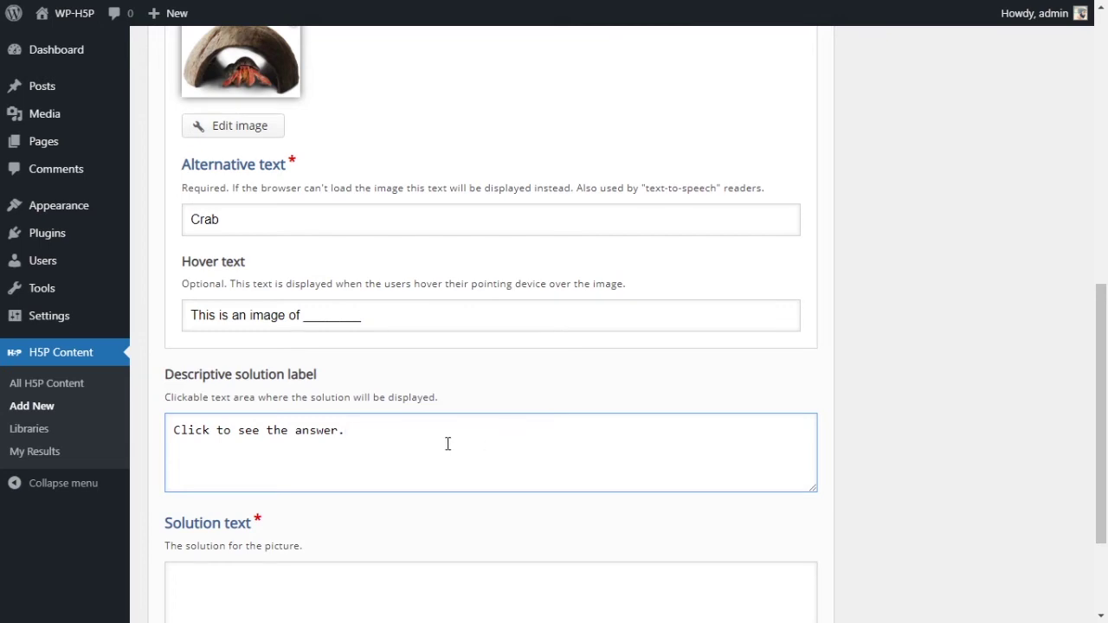
drag(173, 430, 342, 433)
click(342, 434)
text(here)
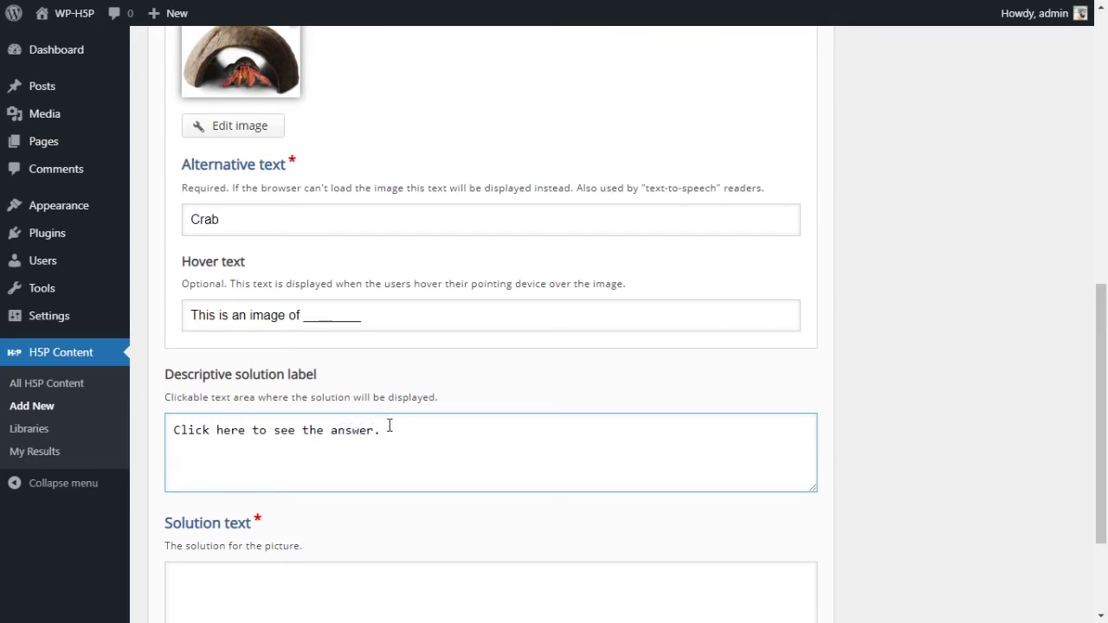
Step: Enter 'Hermit Crab' as the solution text
scroll(403, 437, down, 2)
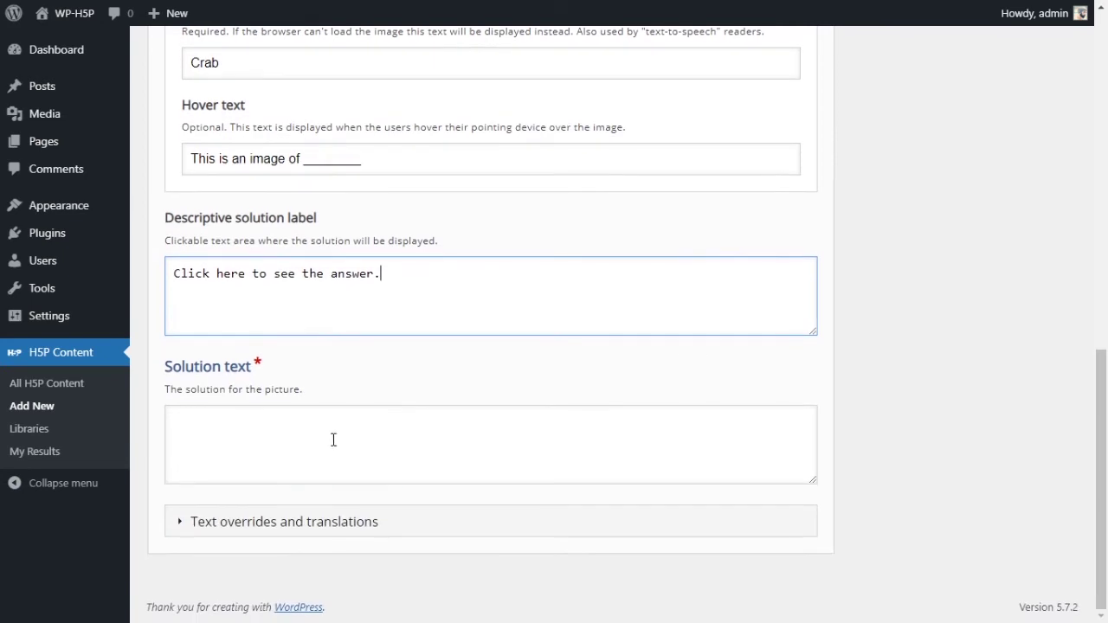
click(333, 440)
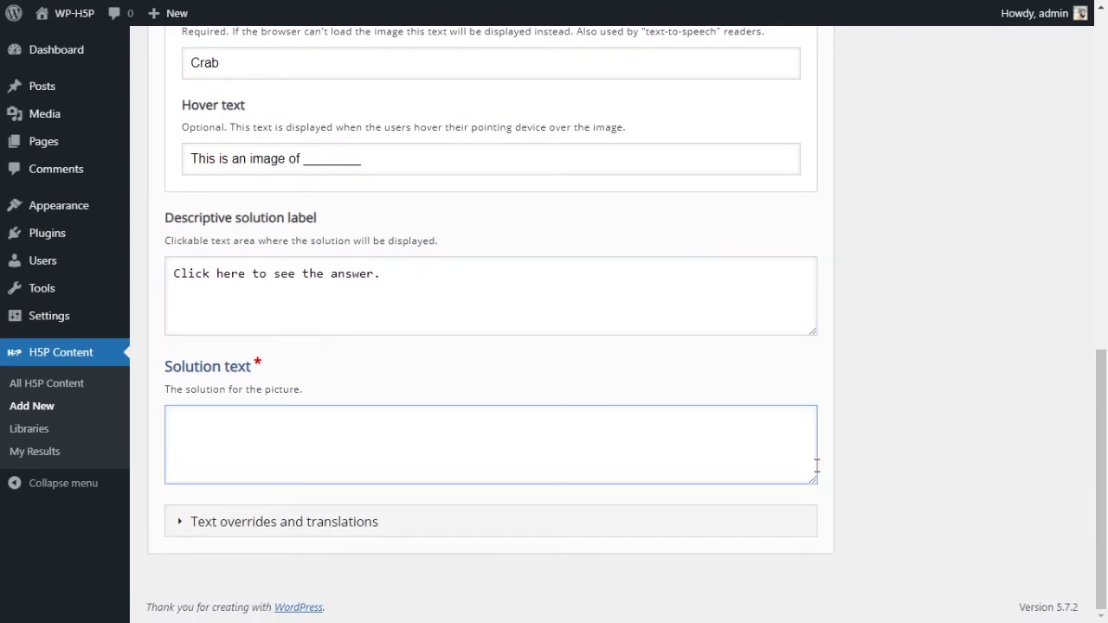
text(Hermit Crab)
click(309, 519)
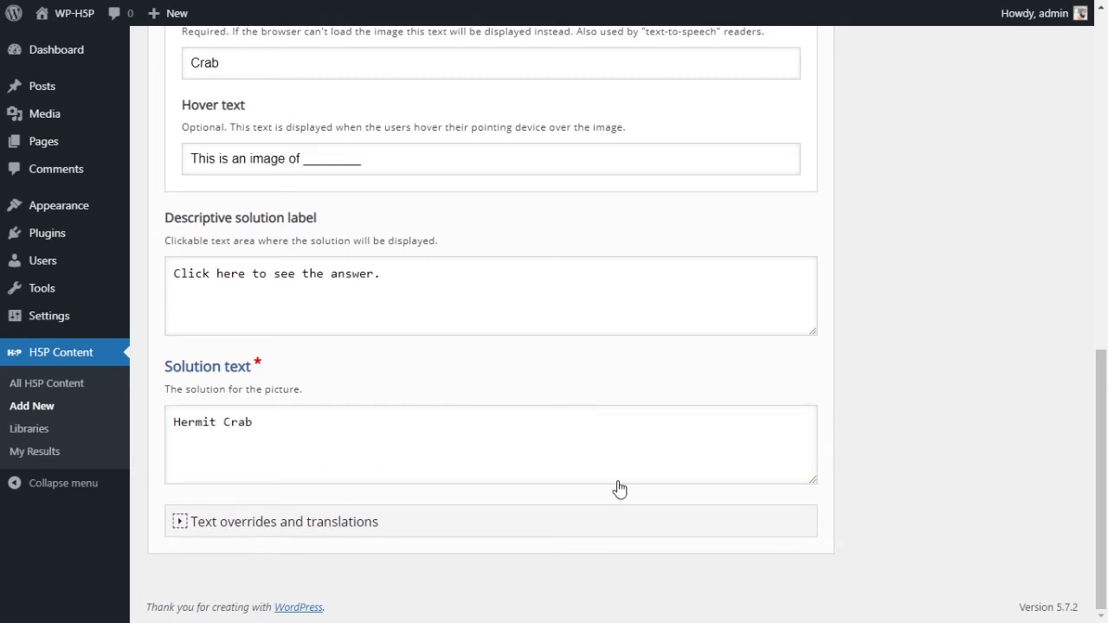
Step: Check the Image override settings and collapse Text overrides and translations
scroll(619, 481, down, 2)
click(249, 481)
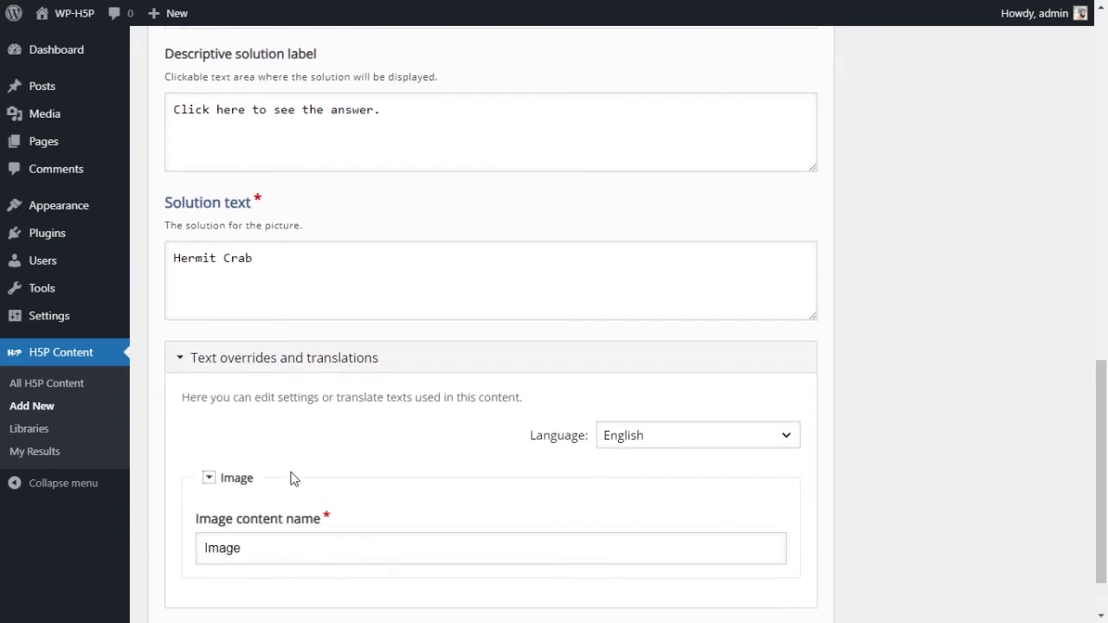
scroll(364, 471, down, 1)
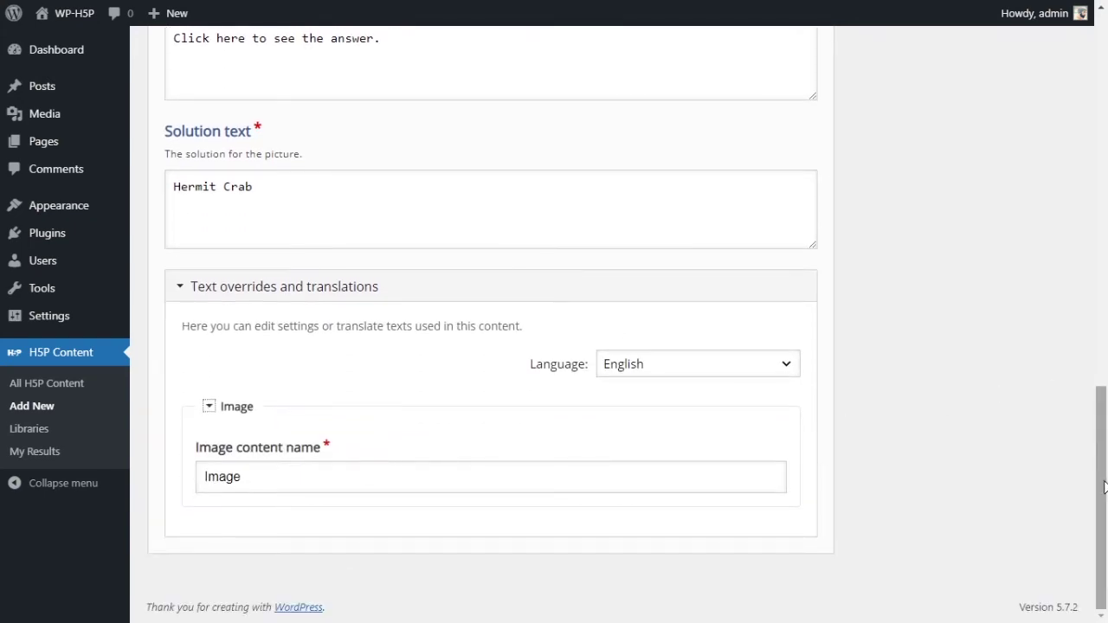
mouse_move(1101, 485)
mouse_down()
mouse_move(1101, 233)
mouse_move(1101, 476)
mouse_up()
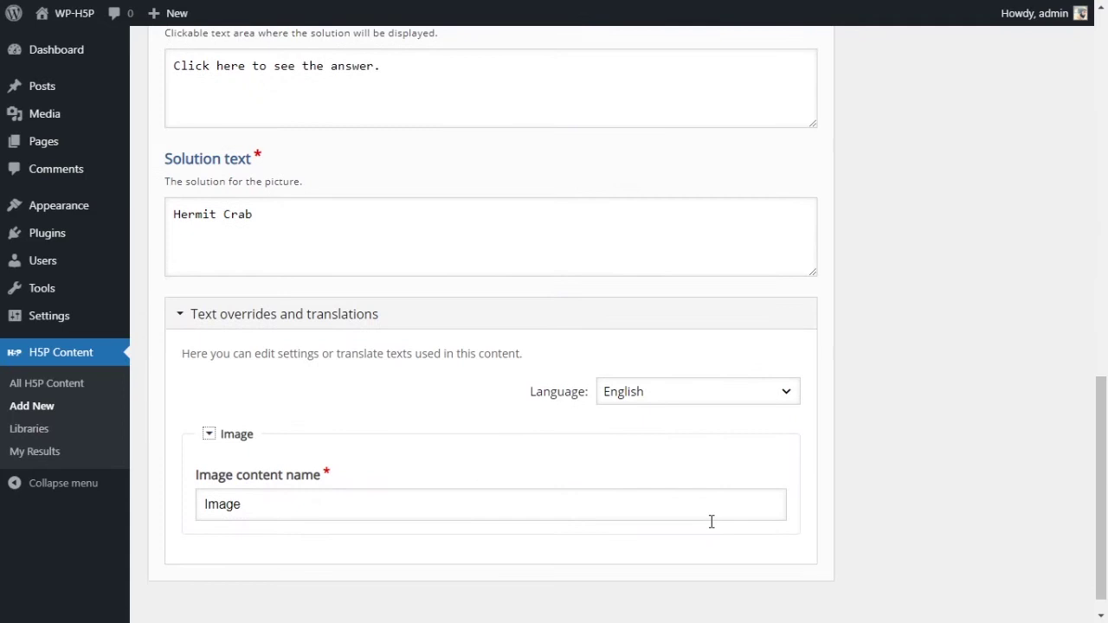
double_click(230, 504)
key(shift+Tab)
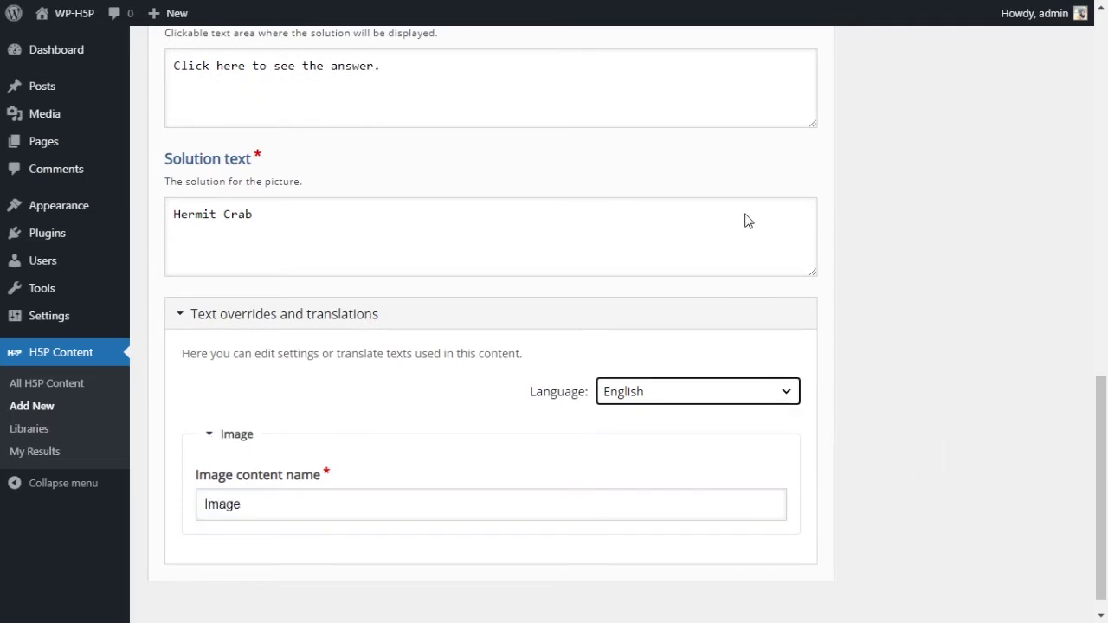
key(shift+Tab)
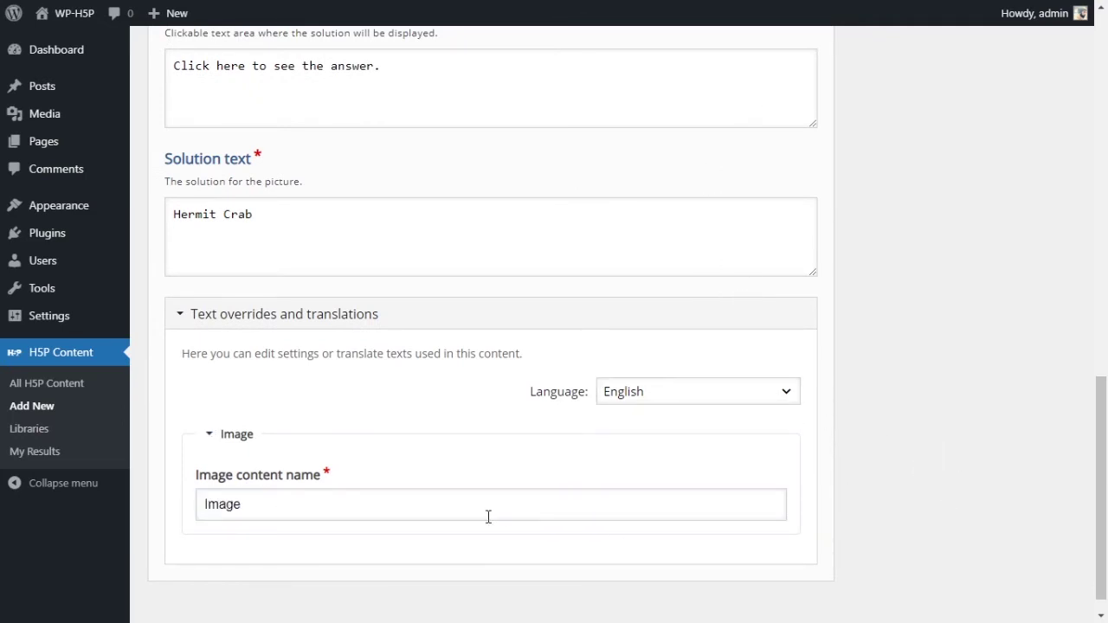
click(181, 316)
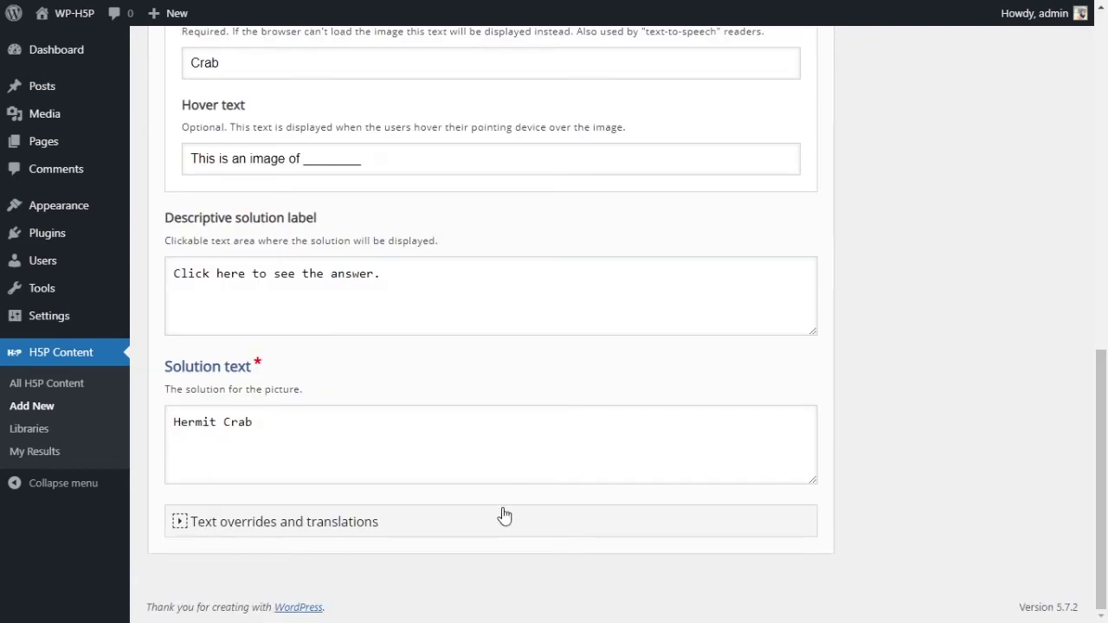
Step: Collapse the Untitled Image section and uncheck 'Display toolbar below content'
scroll(505, 516, up, 6)
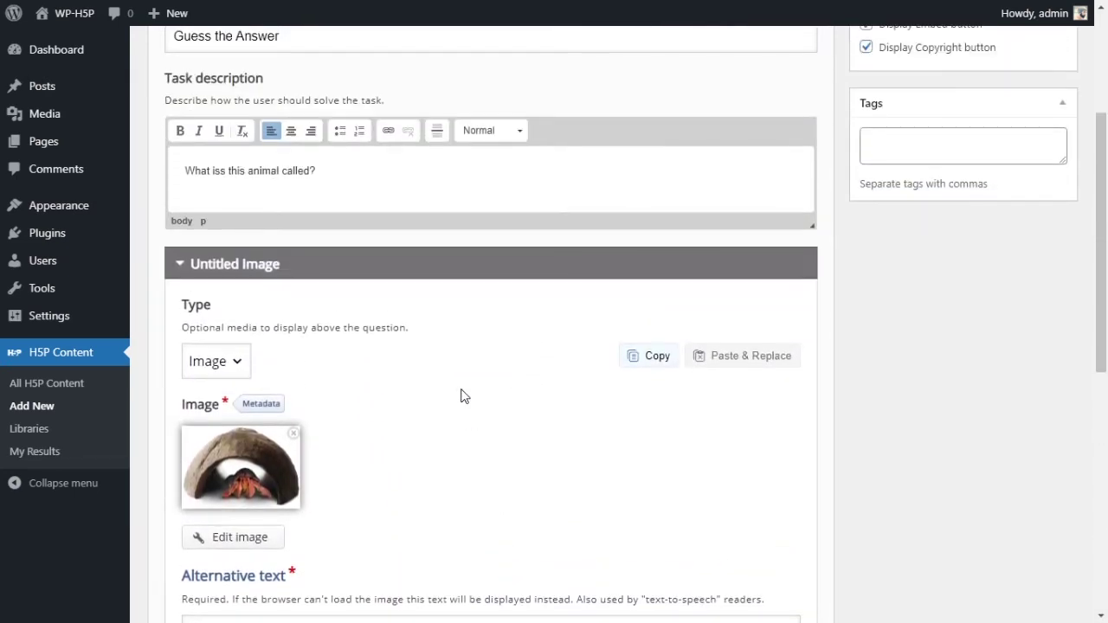
scroll(464, 396, up, 2)
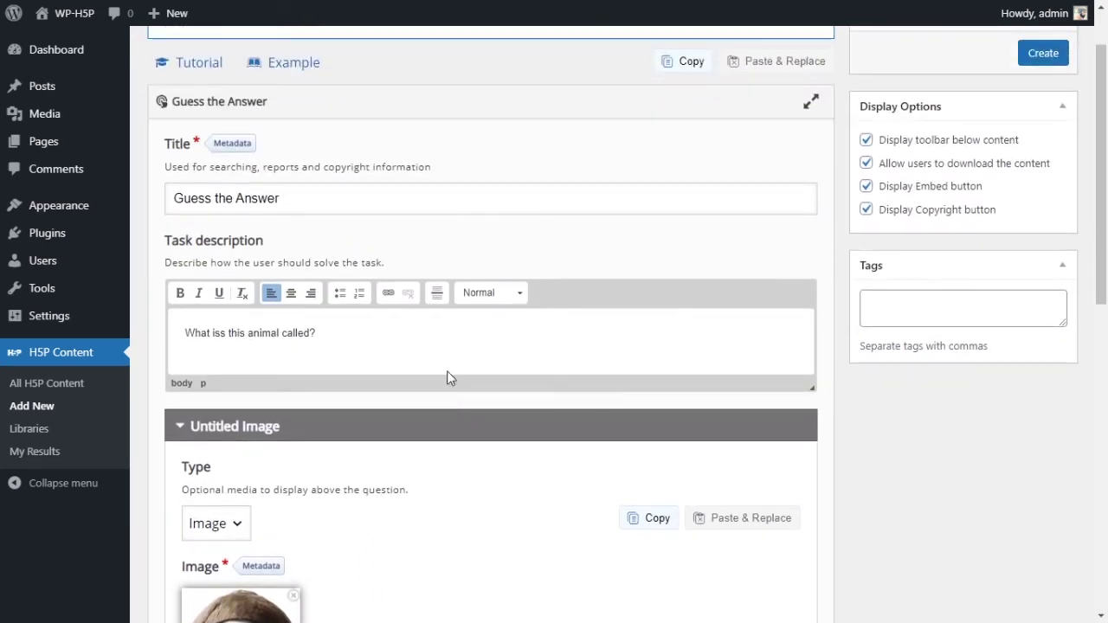
scroll(318, 384, down, 2)
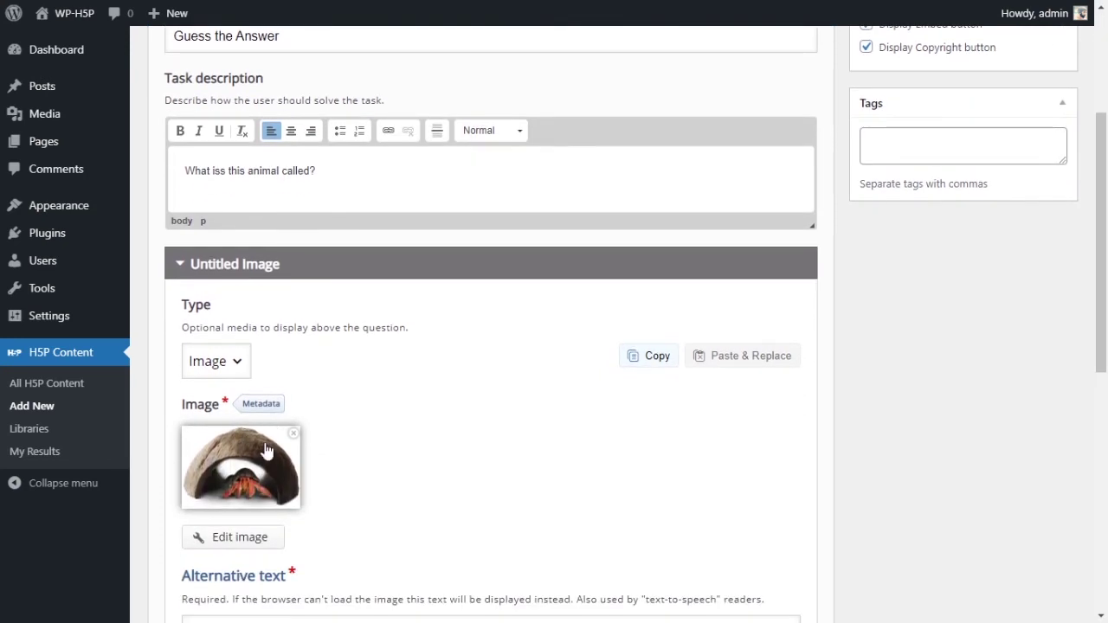
scroll(399, 396, down, 1)
scroll(398, 395, down, 4)
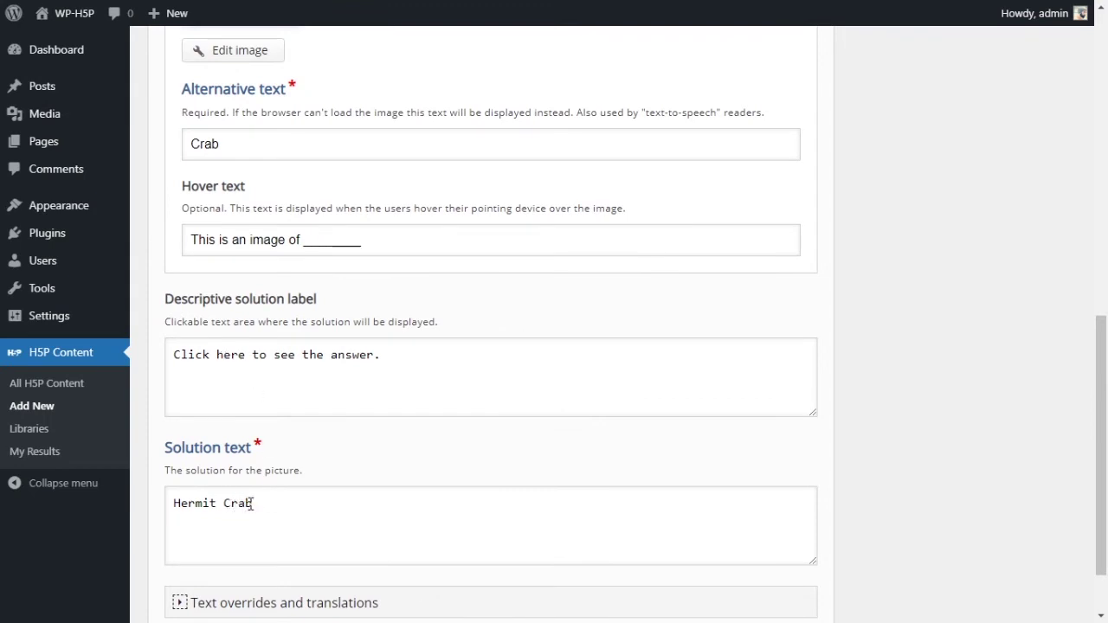
scroll(416, 467, up, 6)
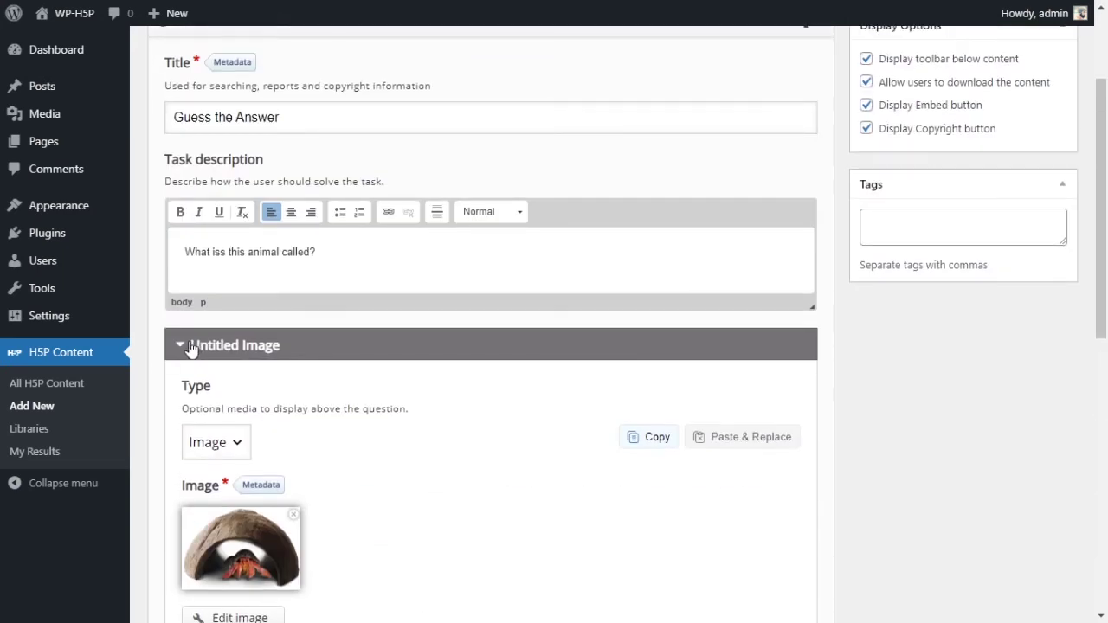
click(193, 347)
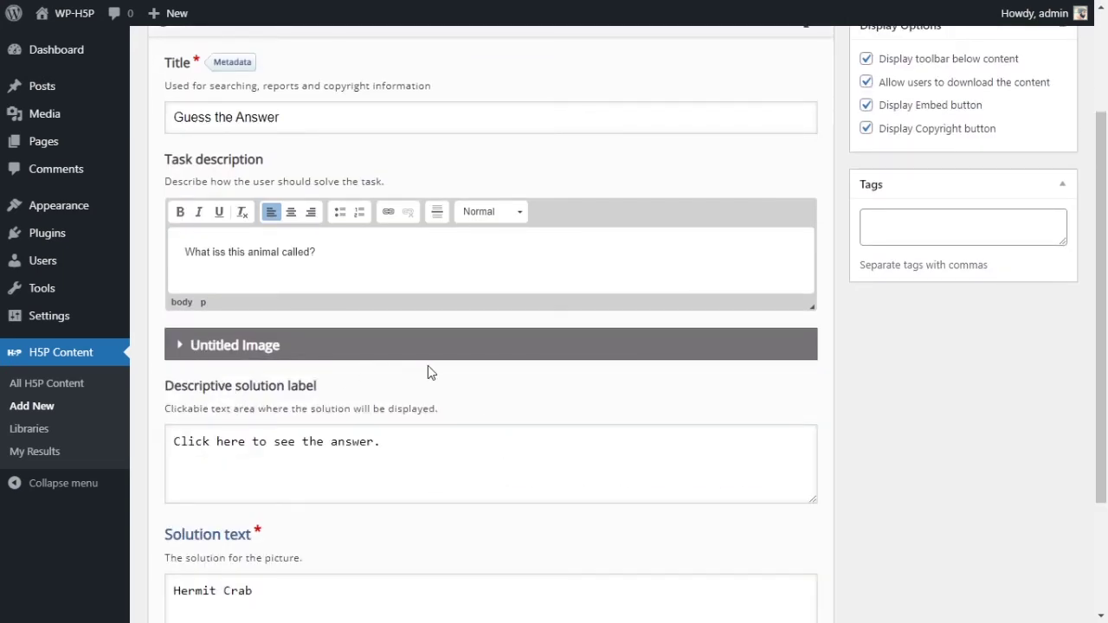
scroll(428, 365, up, 2)
scroll(438, 522, down, 4)
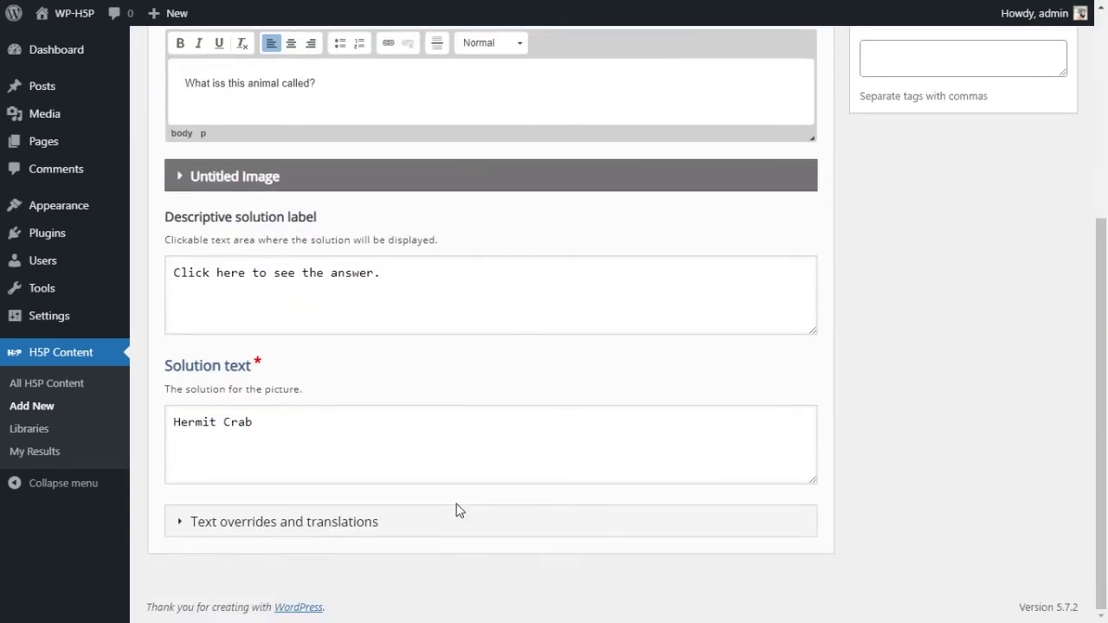
scroll(502, 509, up, 4)
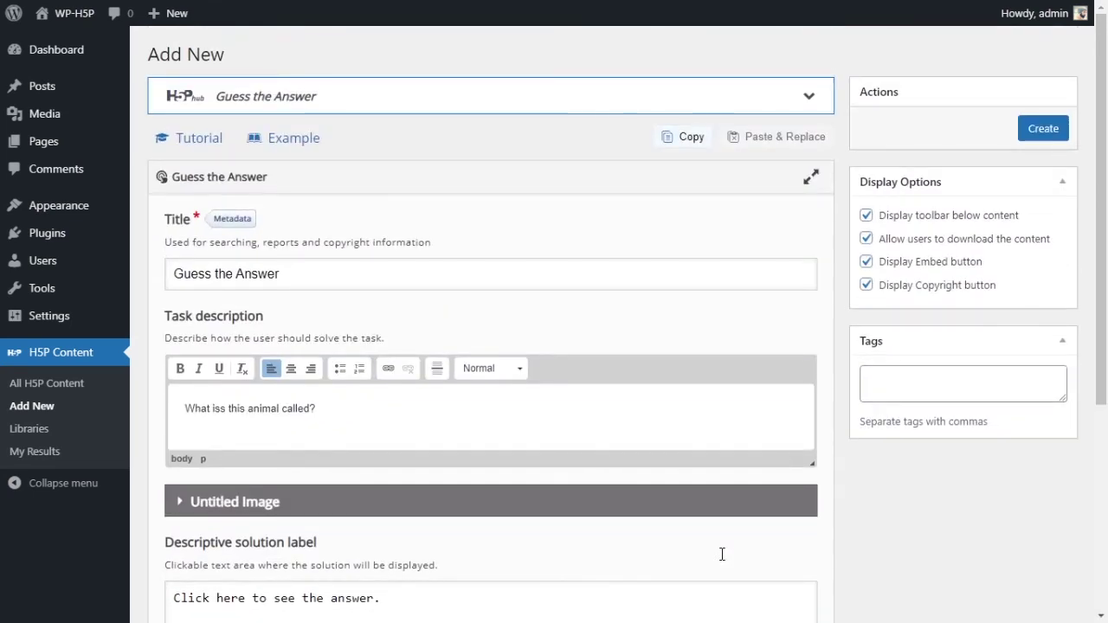
click(867, 215)
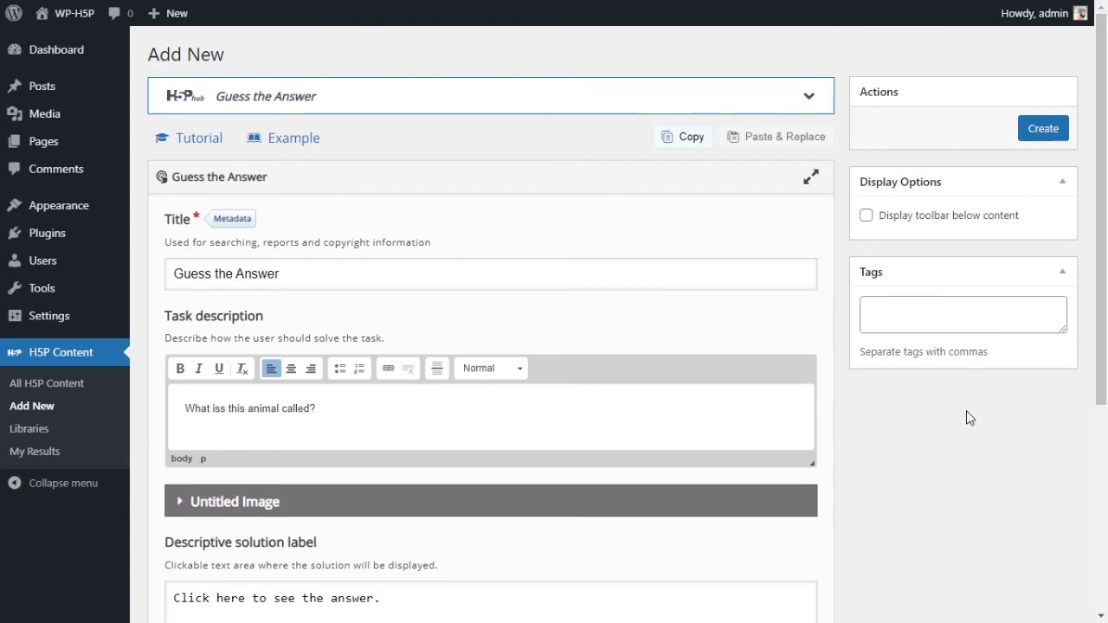
Step: Create the H5P content and review the preview's question and answer prompt
click(1053, 137)
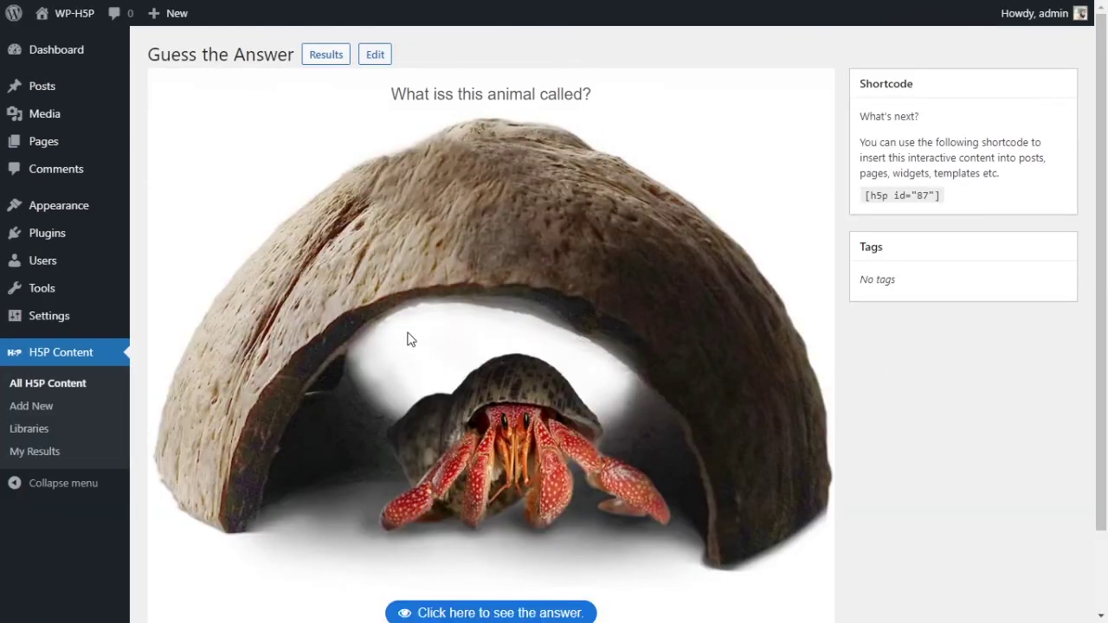
drag(389, 95, 587, 111)
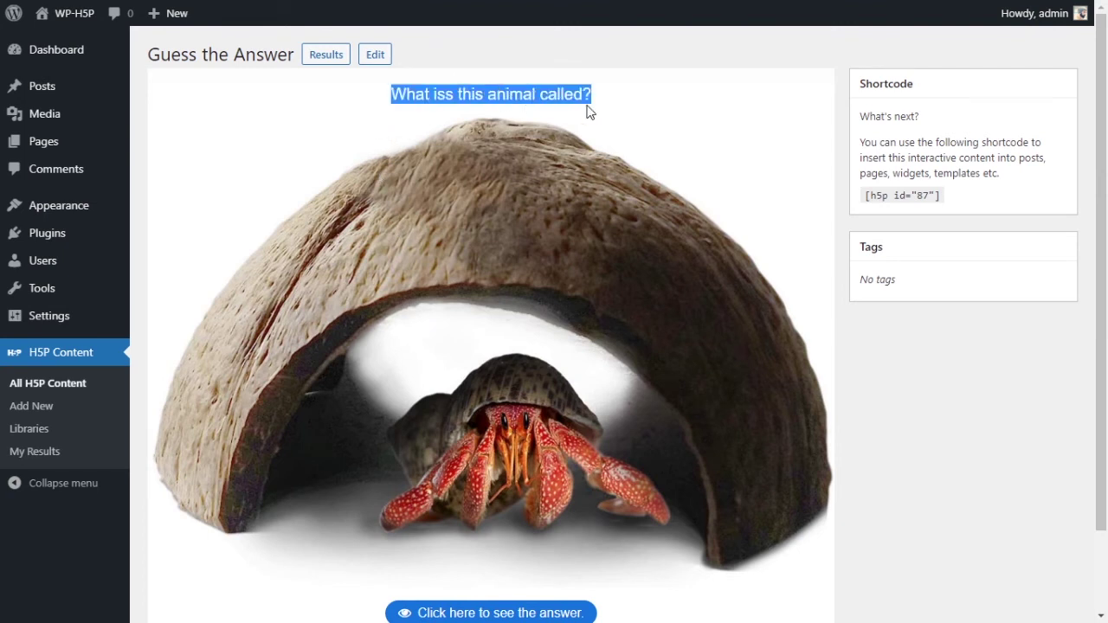
scroll(616, 191, down, 2)
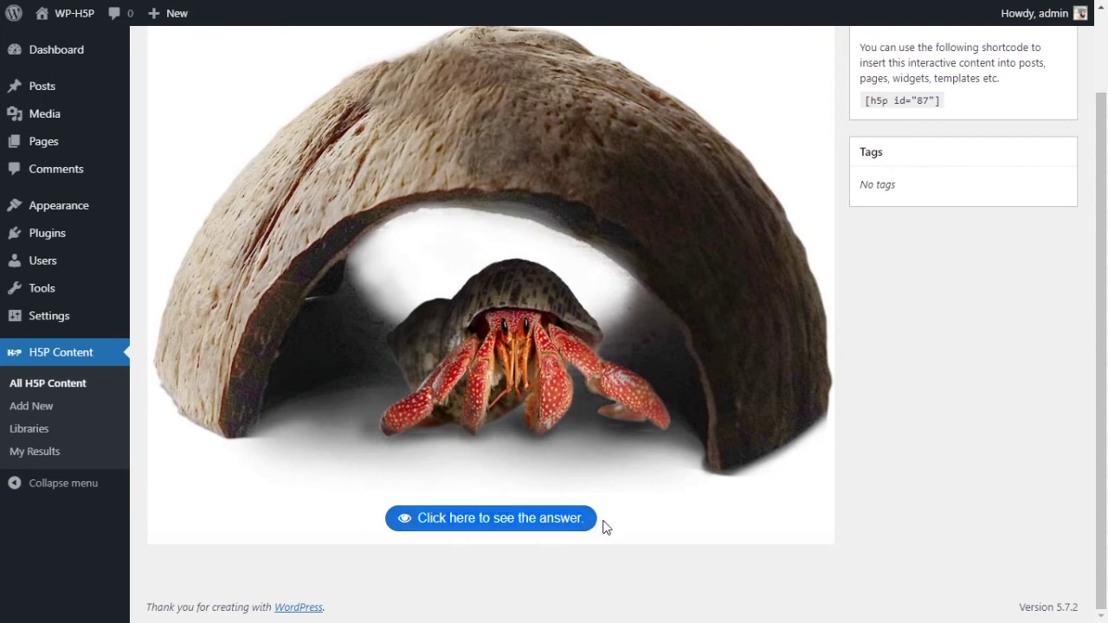
drag(616, 568, 583, 514)
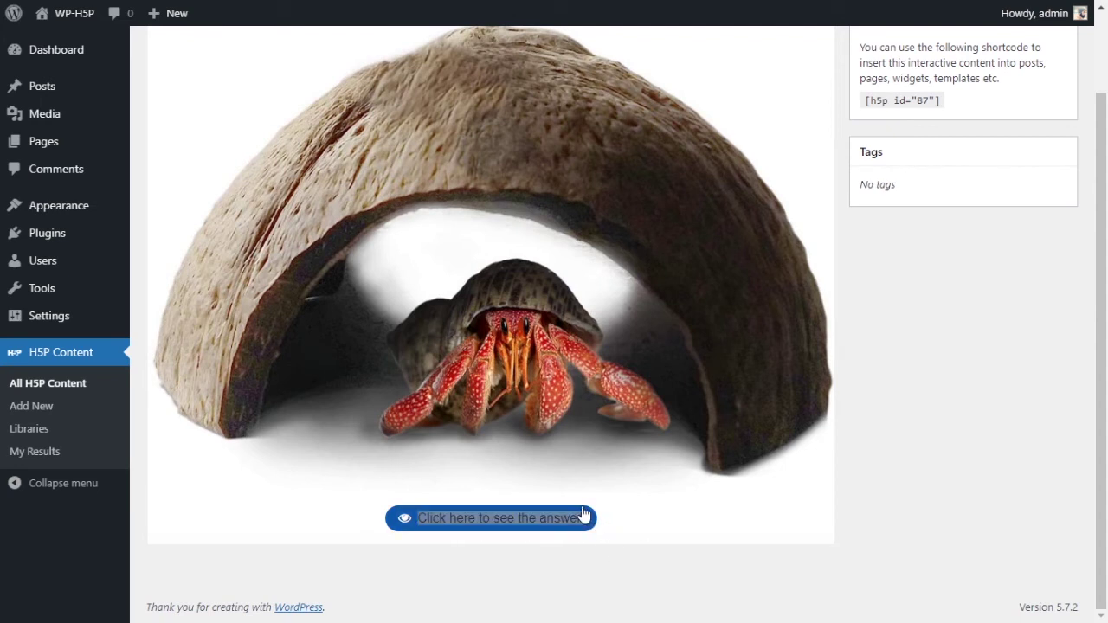
click(725, 536)
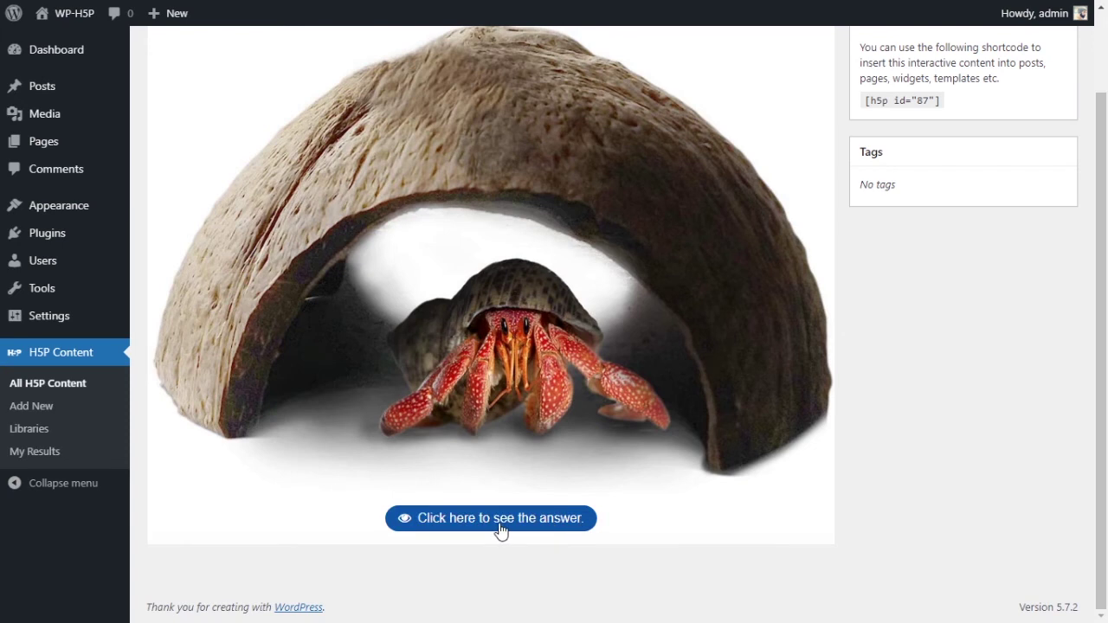
scroll(531, 522, up, 1)
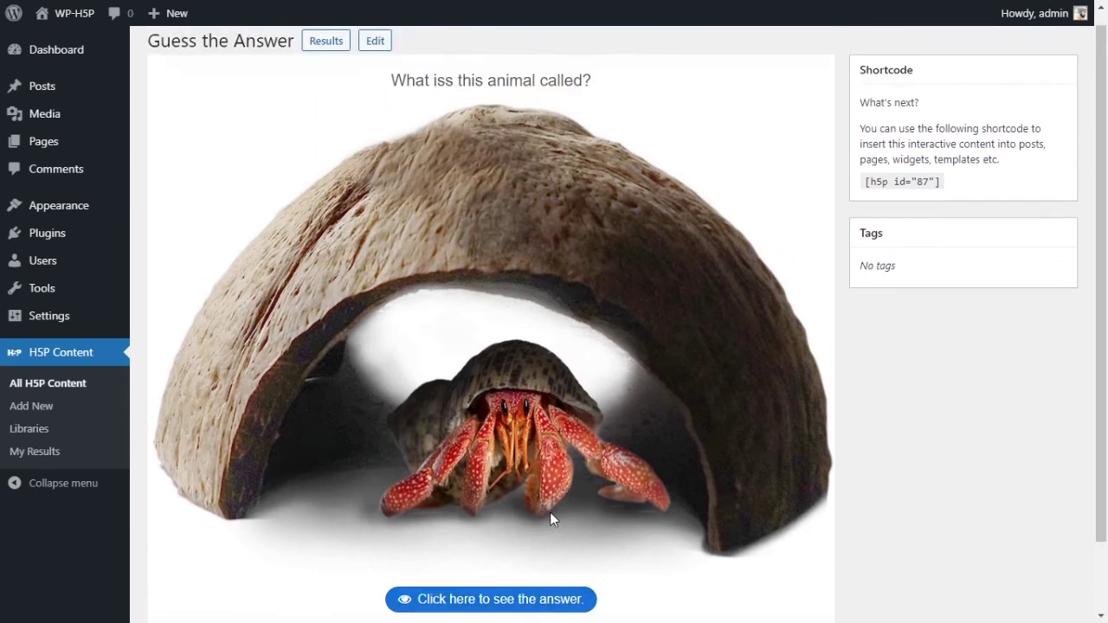
scroll(549, 517, down, 1)
Step: Reveal and highlight 'Hermit Crab' in the preview, then return to edit the content
click(487, 528)
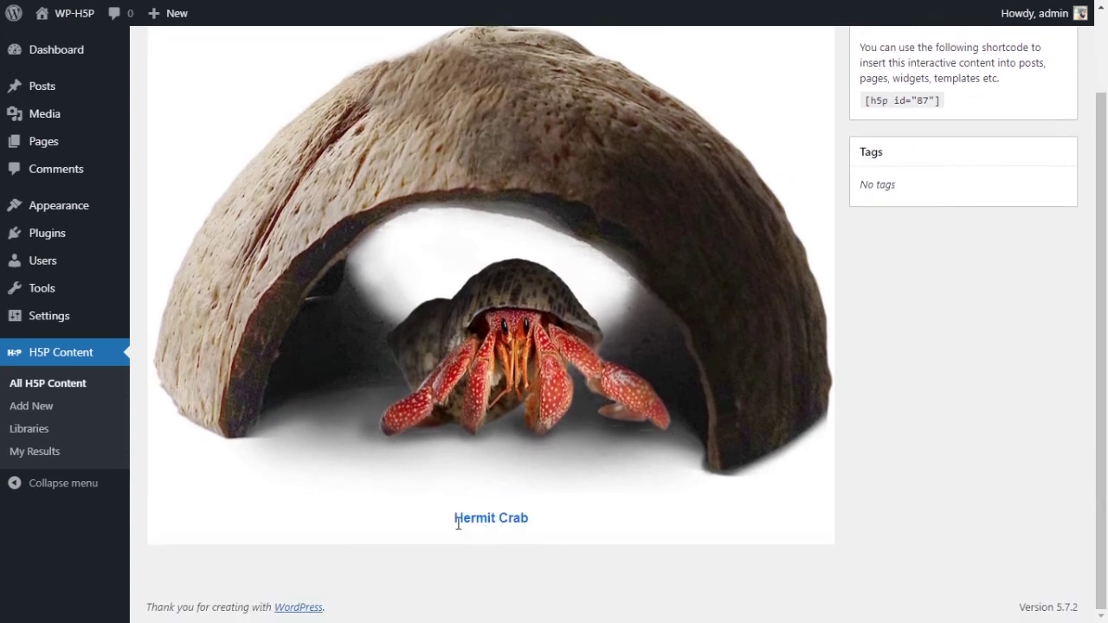
drag(458, 522, 573, 534)
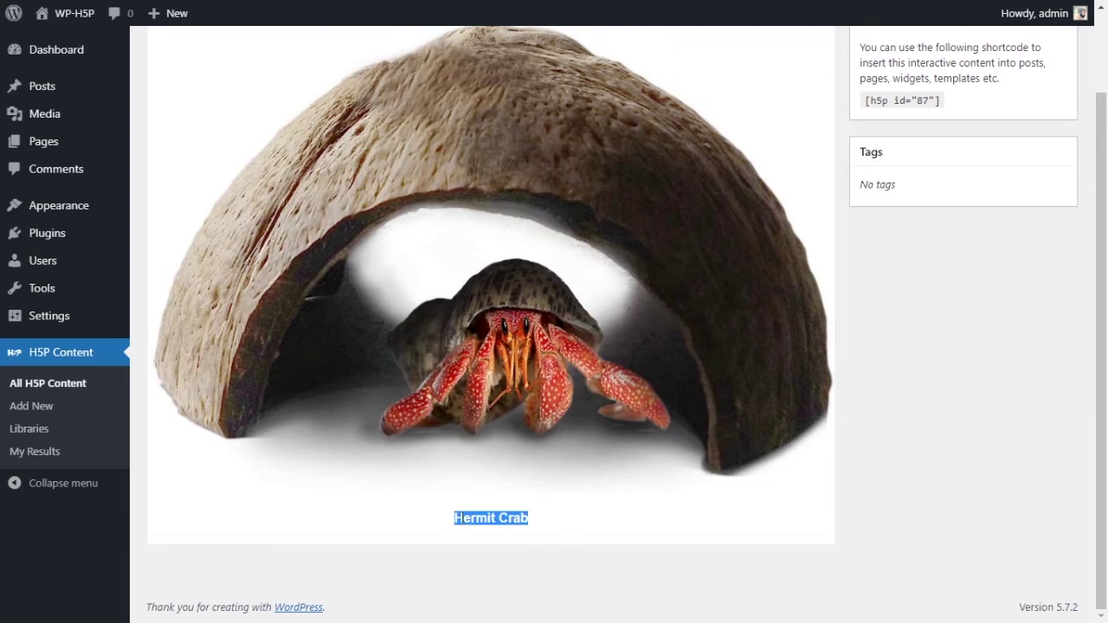
drag(457, 518, 541, 517)
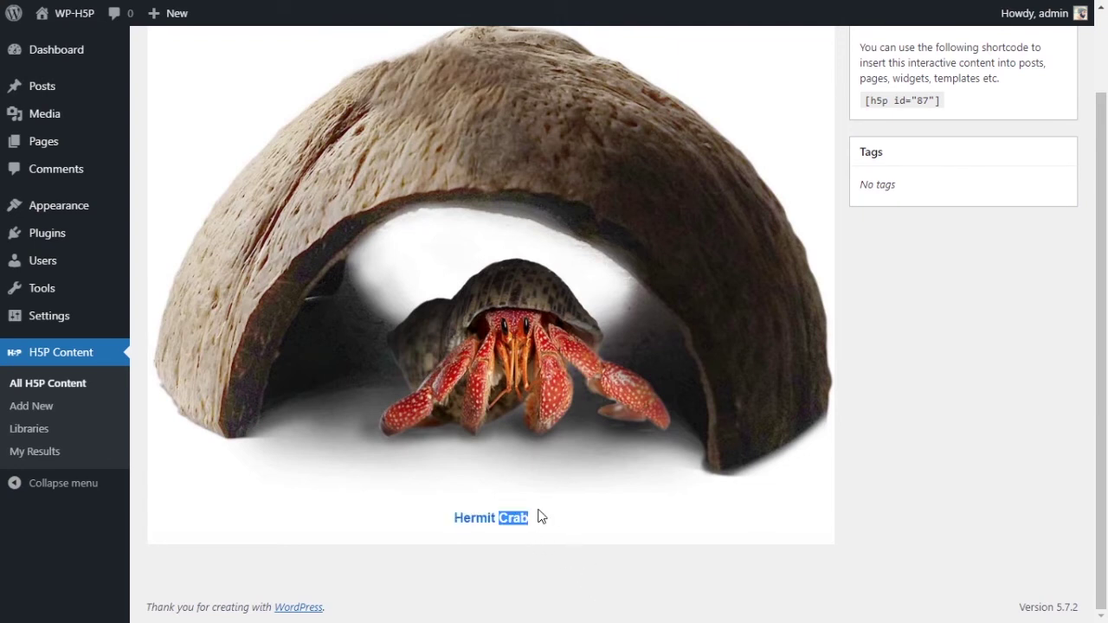
click(529, 533)
scroll(529, 534, up, 2)
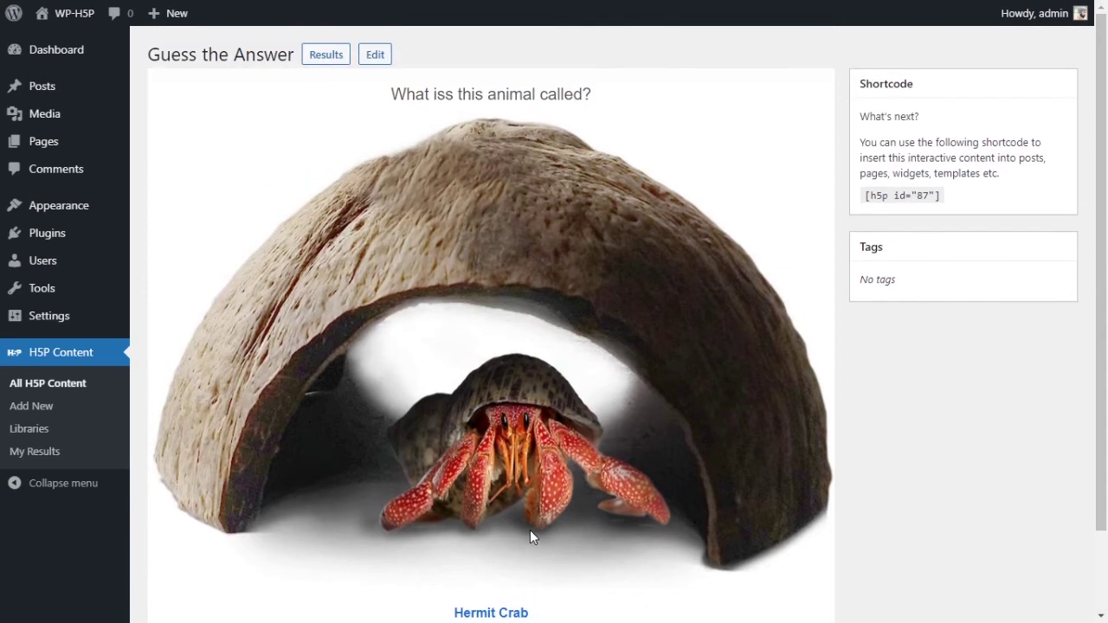
click(375, 54)
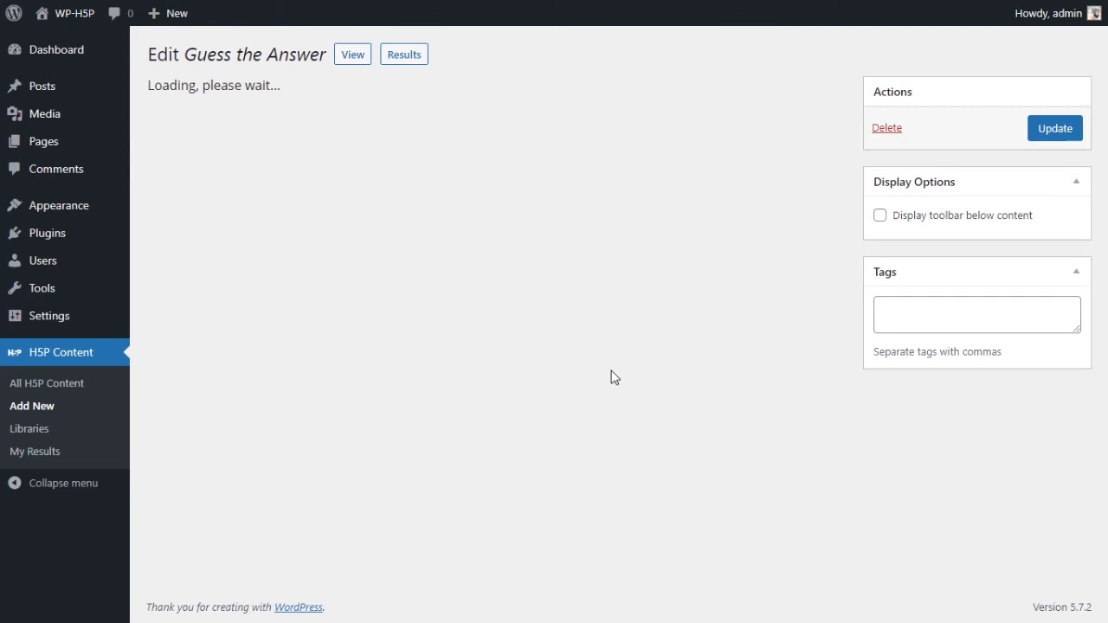
Step: Correct 'iss' to 'is' in the task description and update the content
scroll(612, 374, down, 3)
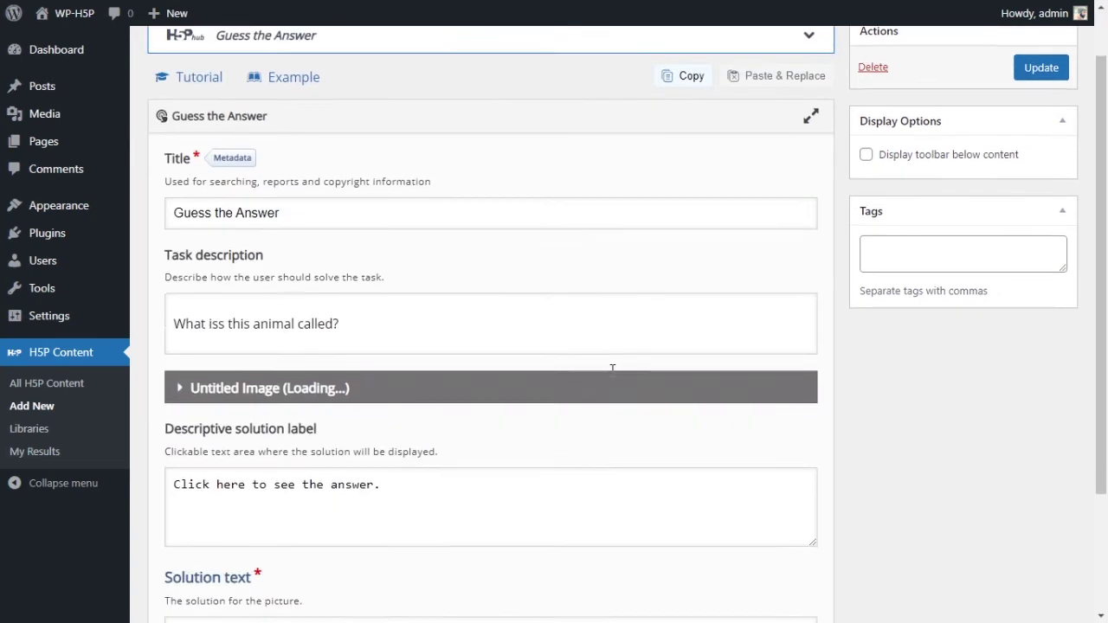
scroll(285, 321, up, 3)
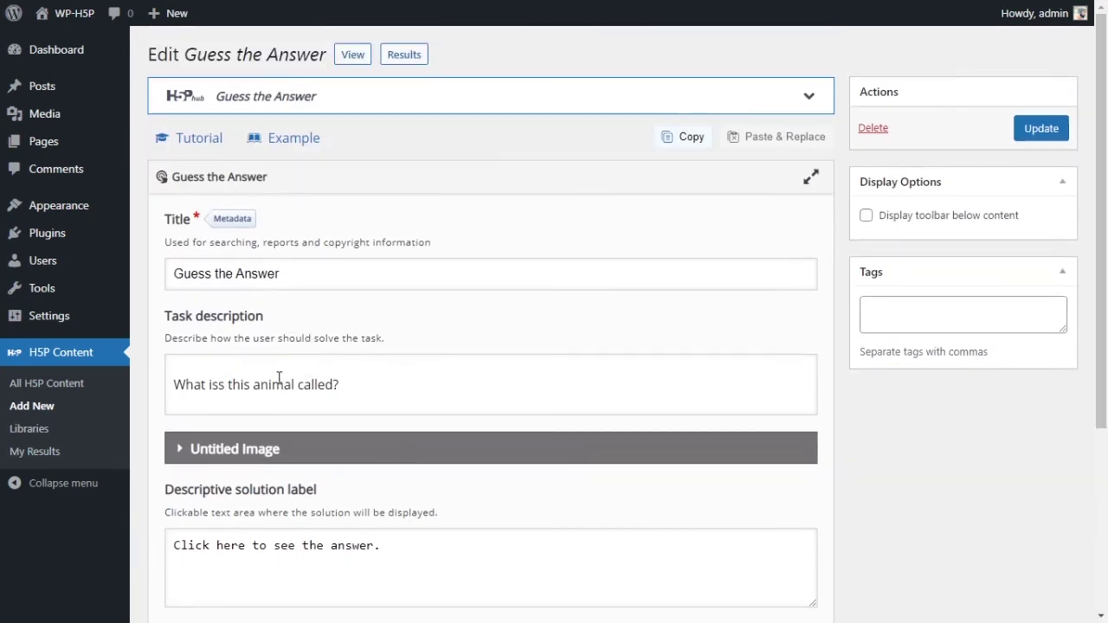
click(232, 387)
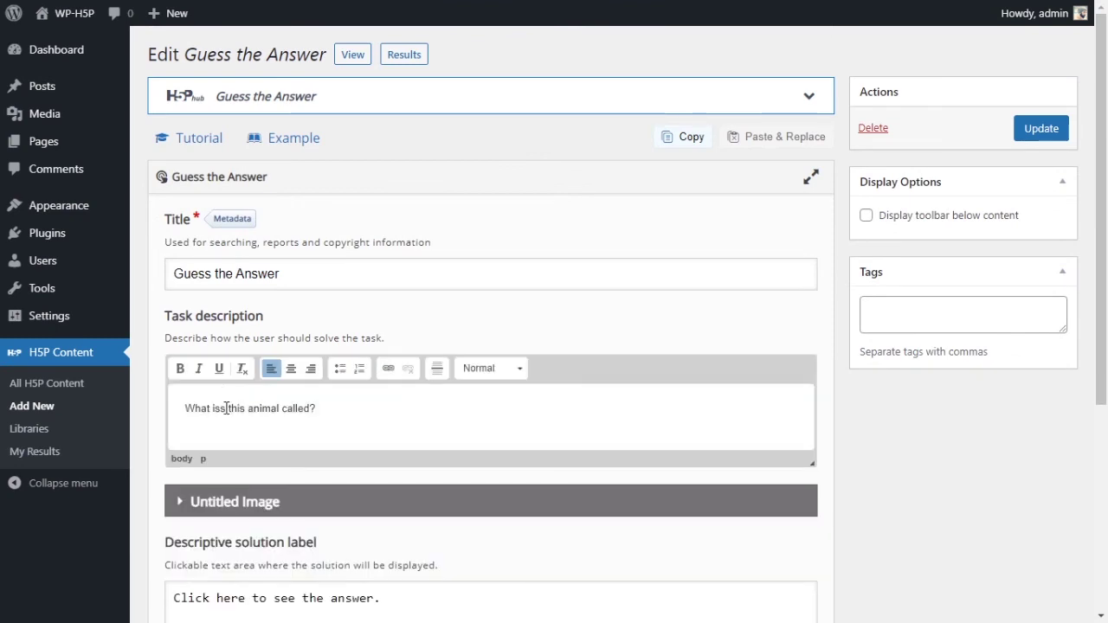
click(218, 407)
key(BackSpace)
click(1037, 129)
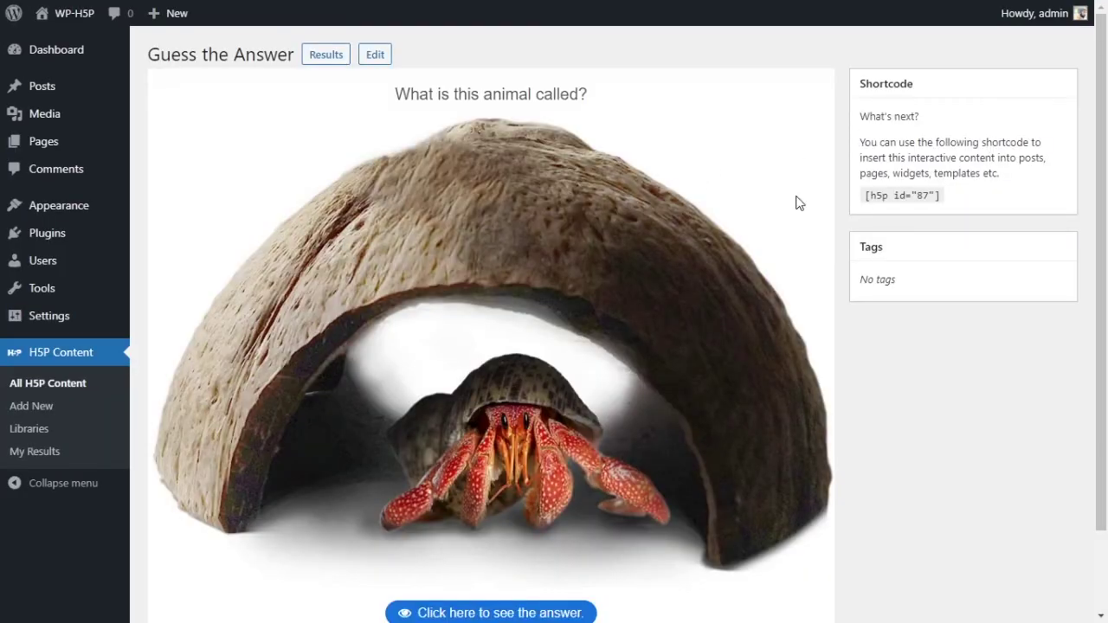
Step: Copy the [h5p id="87"] shortcode and start a new post via Posts > Add New
drag(866, 195, 945, 201)
key(ctrl+c)
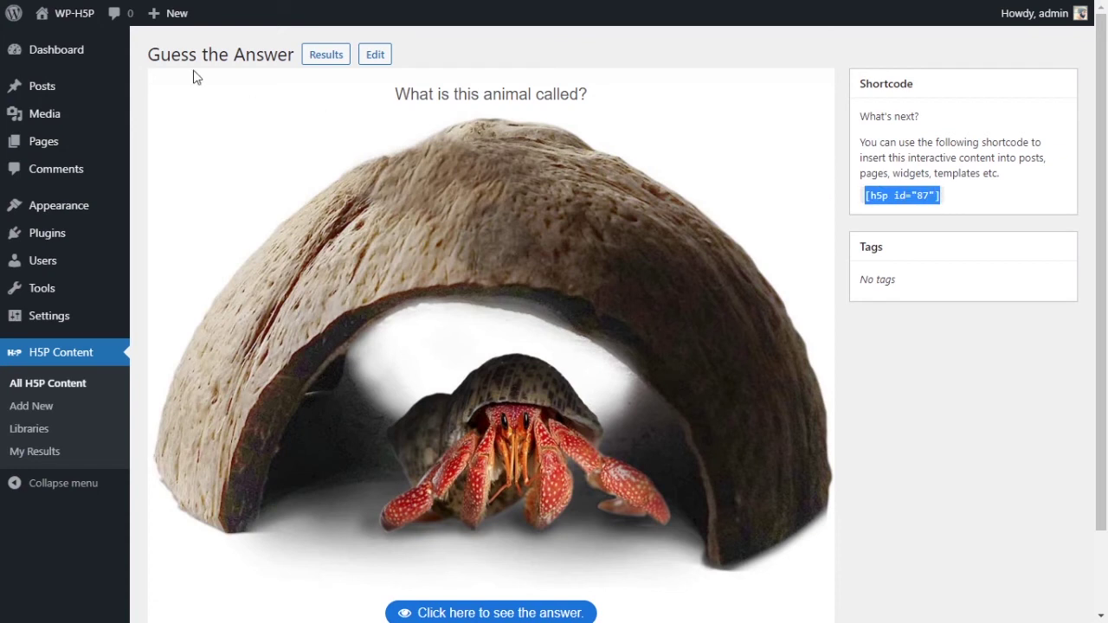
mouse_move(56, 95)
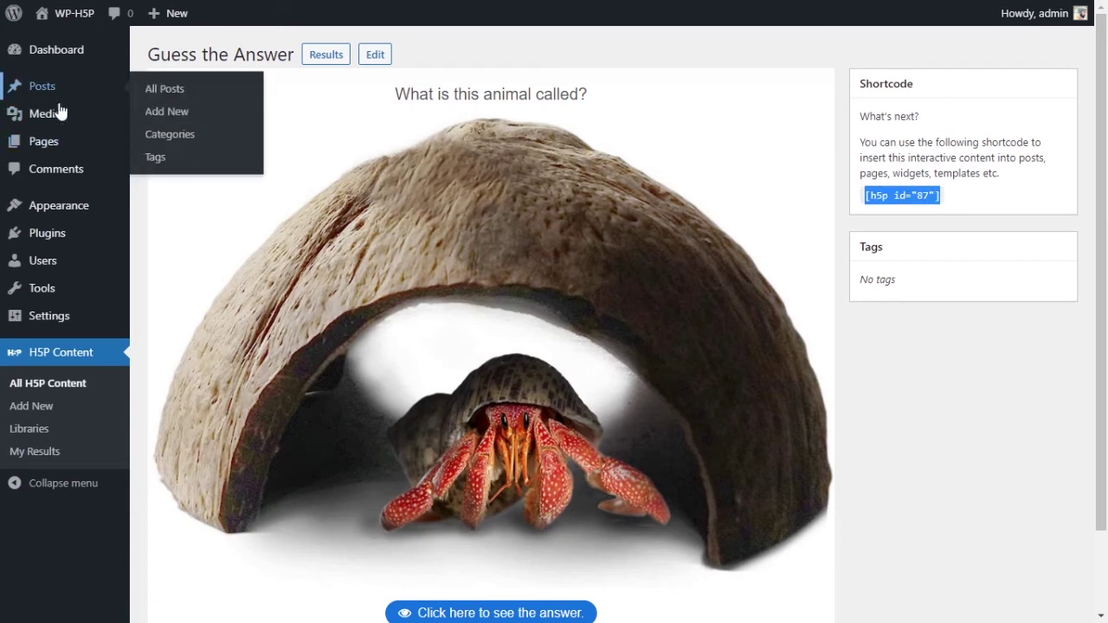
mouse_move(65, 146)
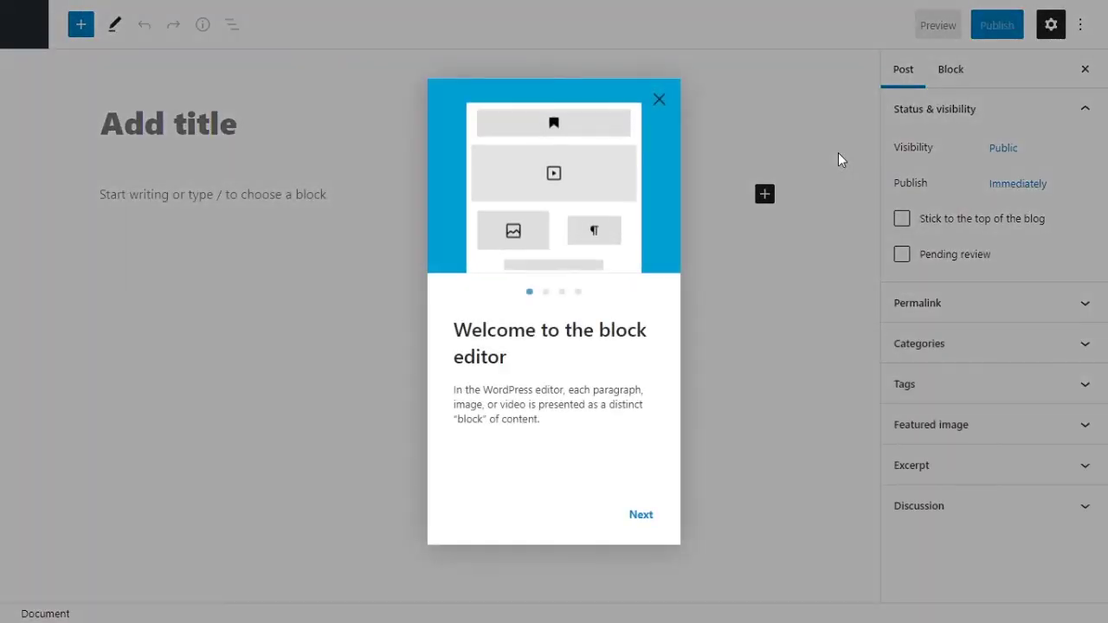
Step: Title the new post '#38 Guess the Answer', fixing the 'Guesss' typo
click(656, 102)
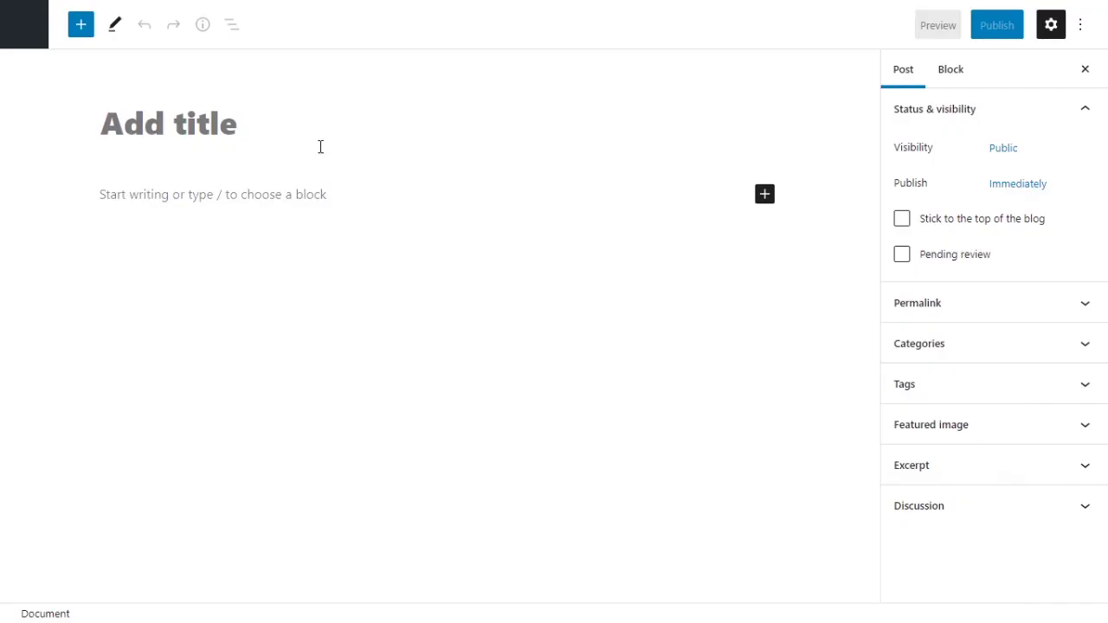
text(#38)
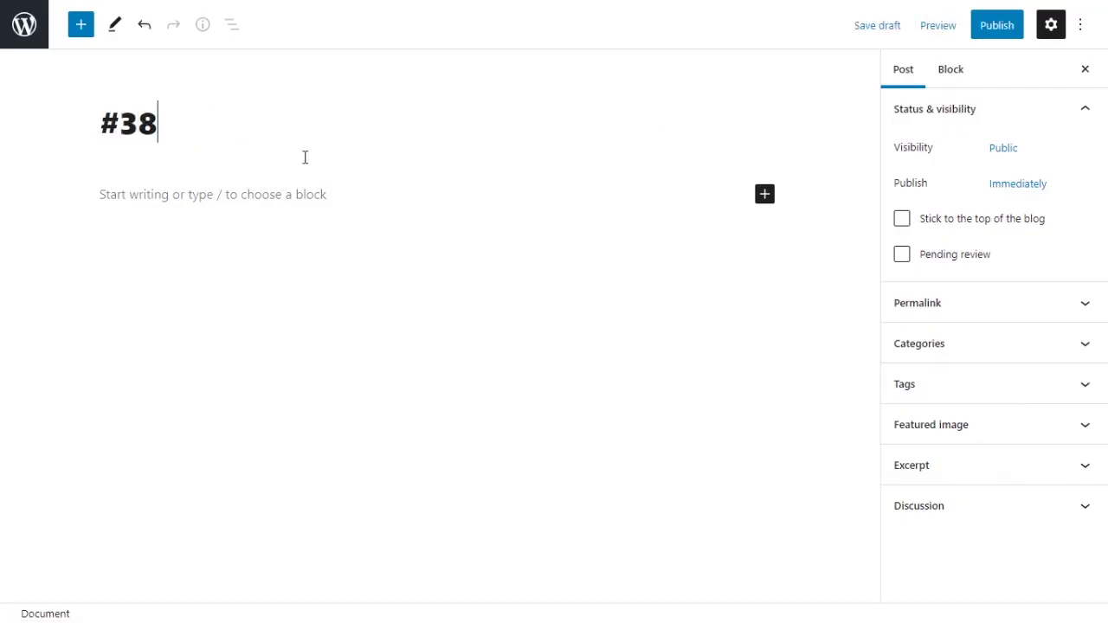
text( Guesss )
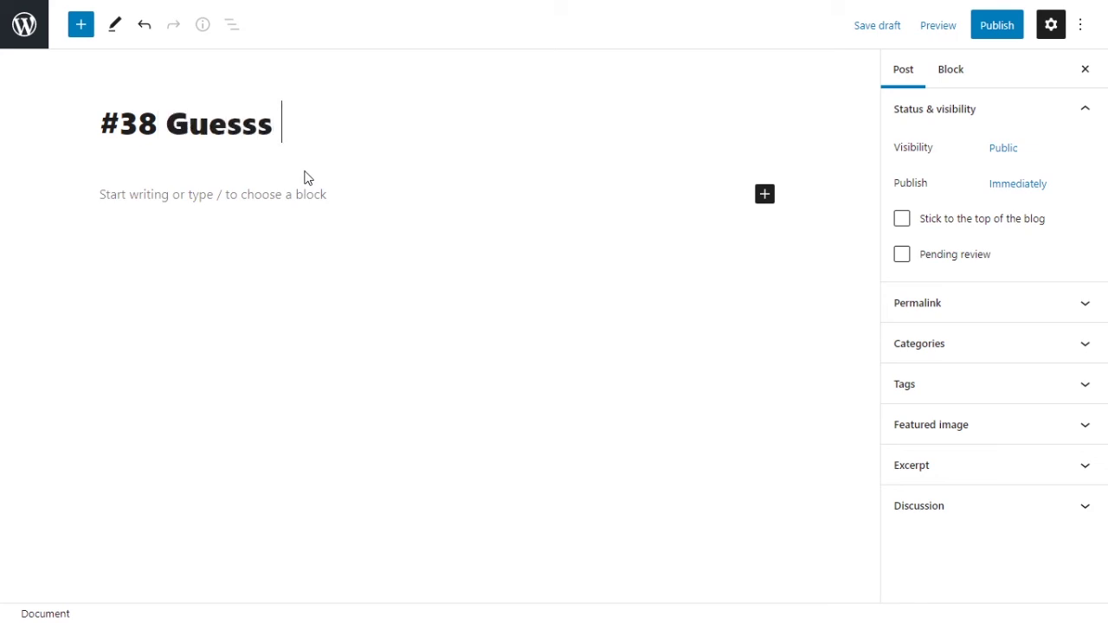
text(the Answer)
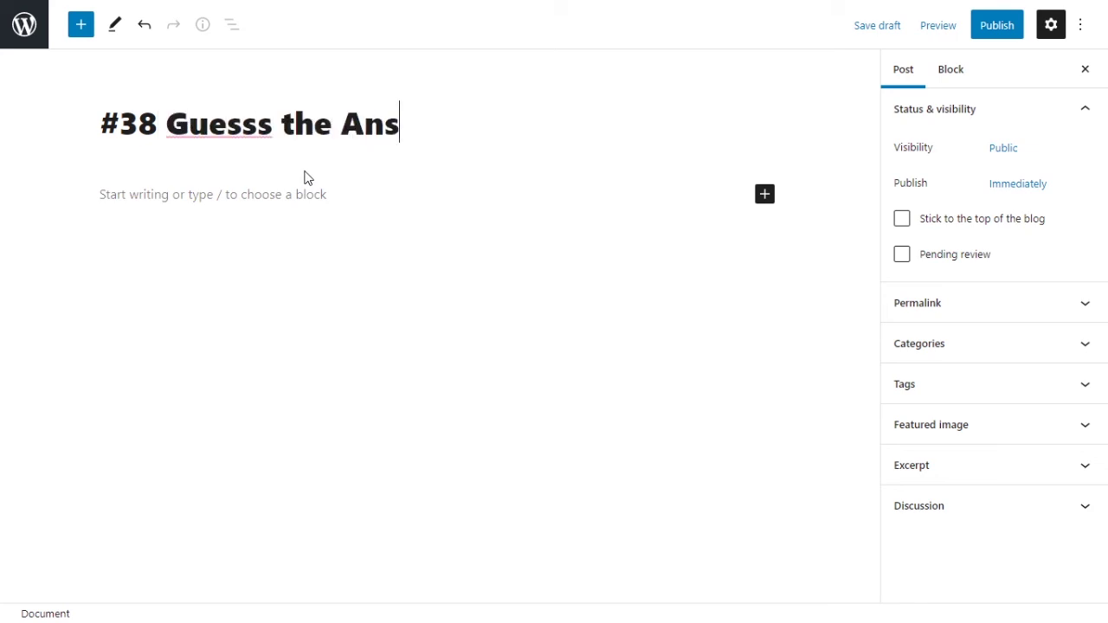
click(273, 124)
key(BackSpace)
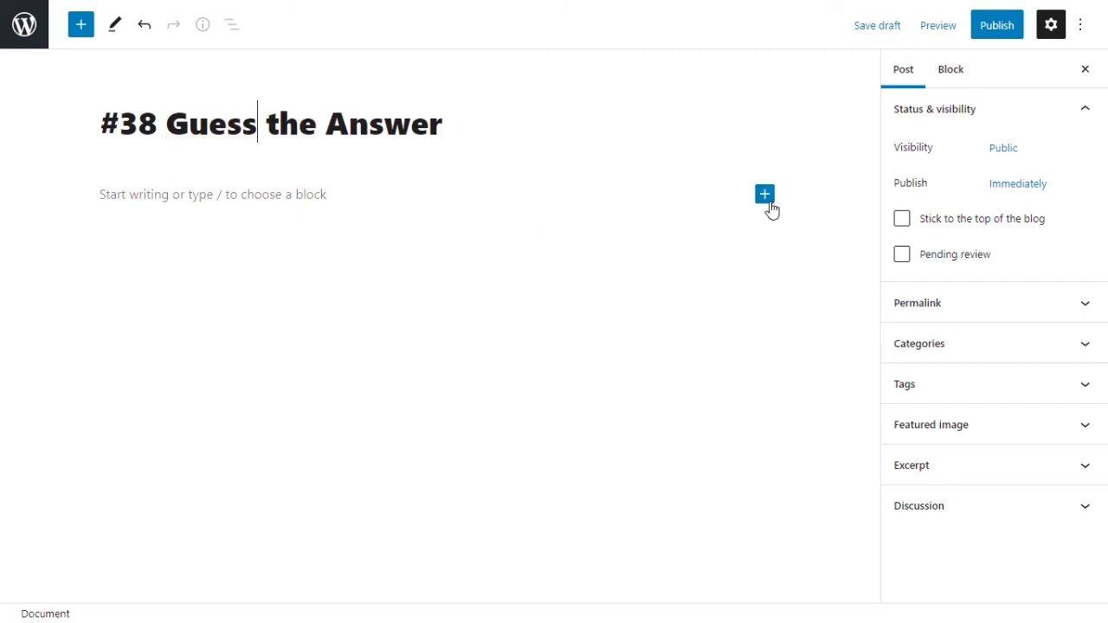
Step: Add a Shortcode block with [h5p id="87"] and publish the post
click(767, 199)
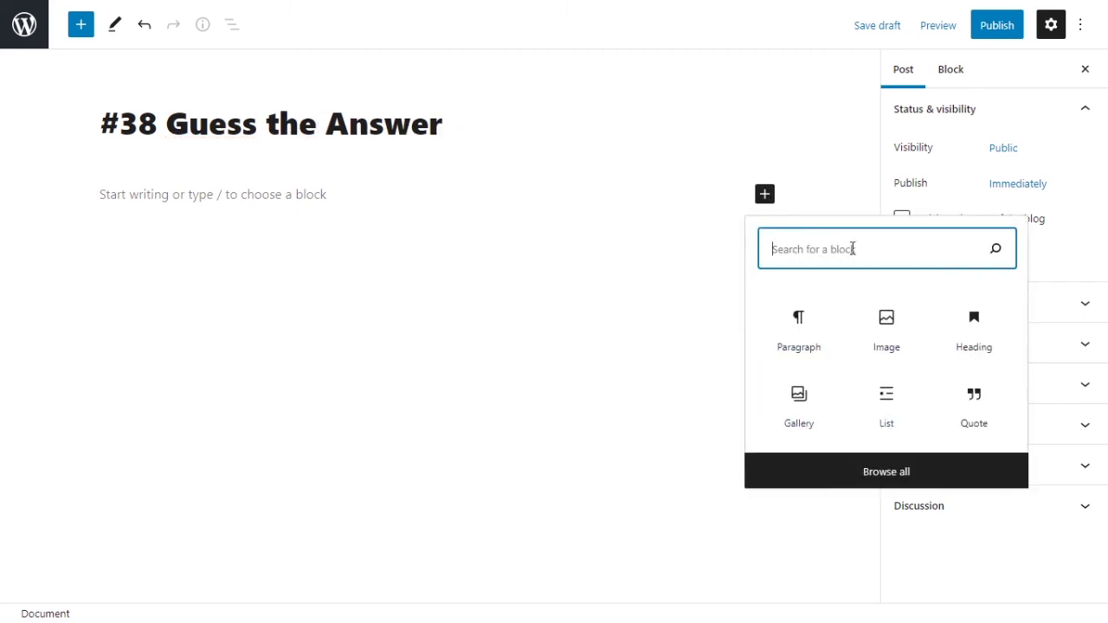
text(short)
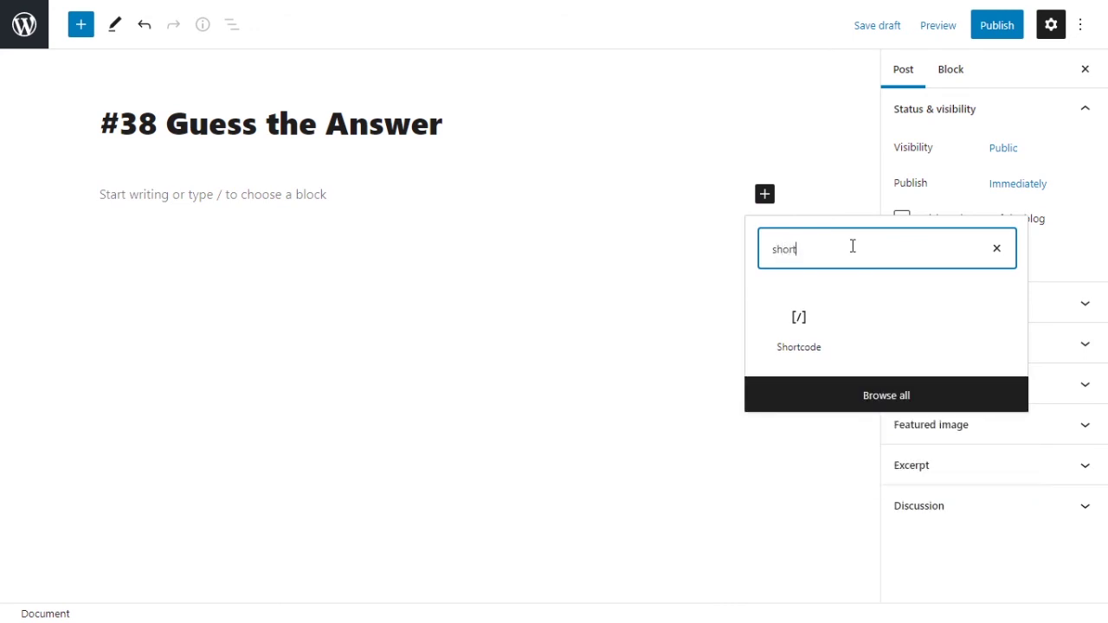
click(818, 324)
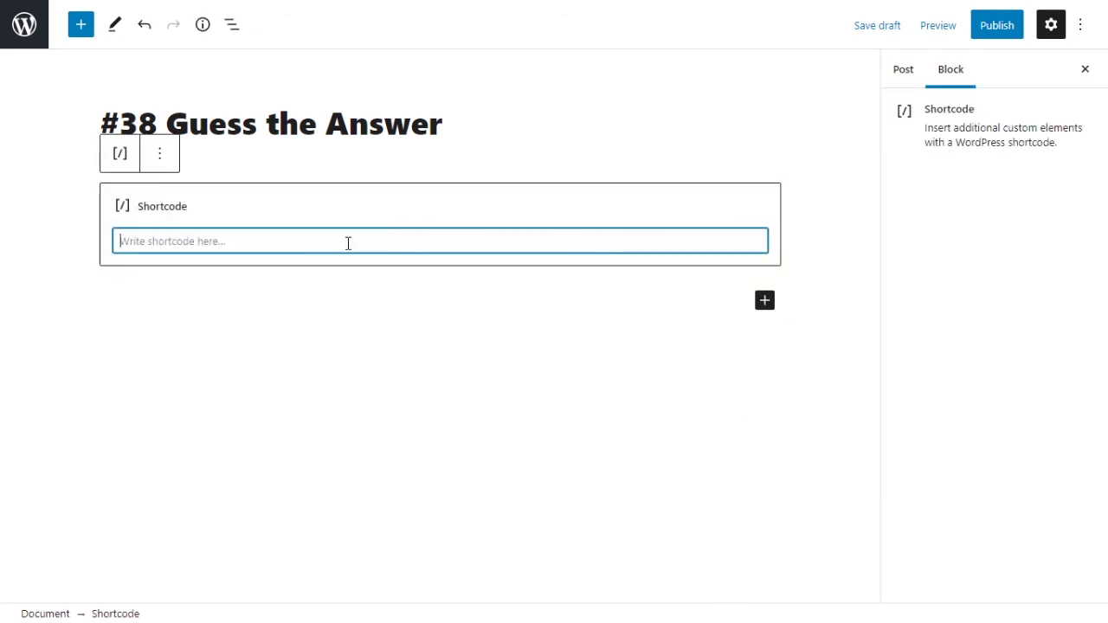
key(ctrl+v)
drag(184, 243, 119, 242)
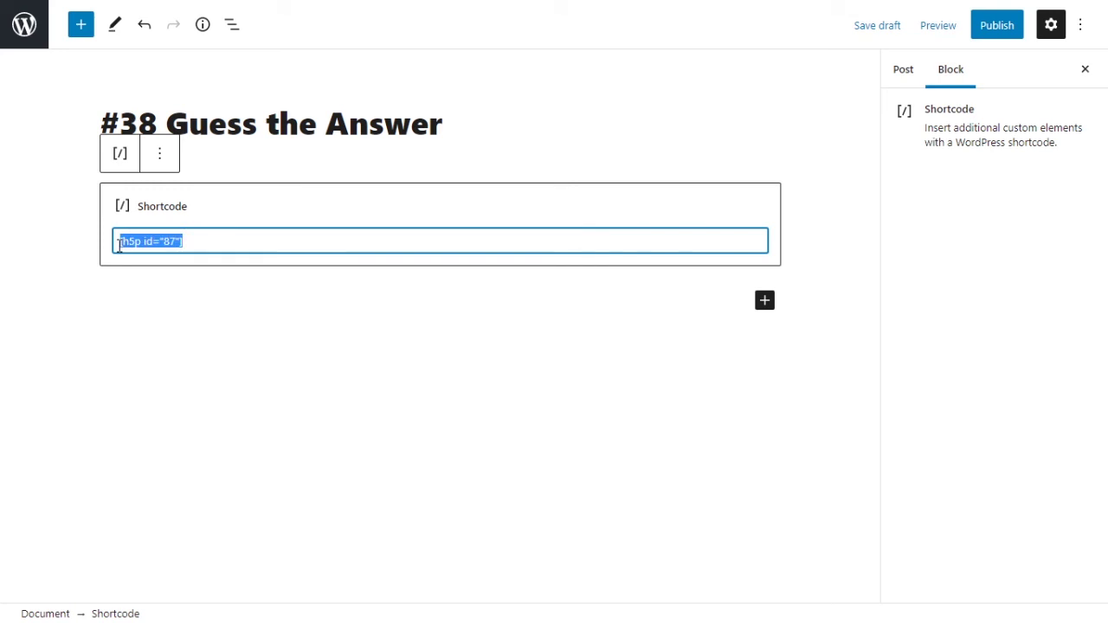
click(1000, 26)
click(963, 35)
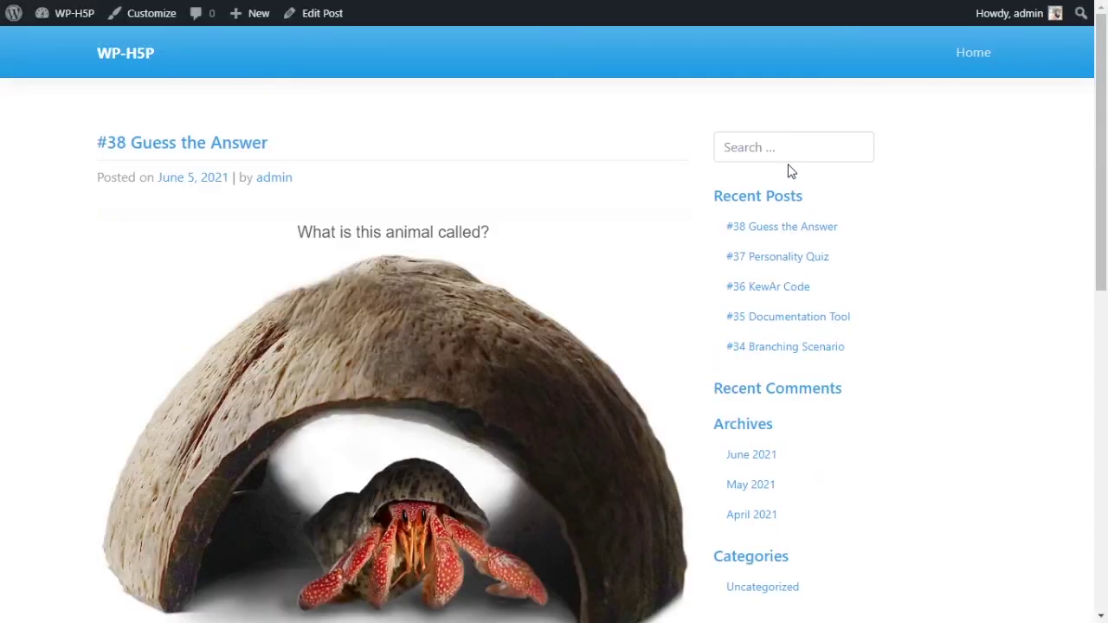
Step: On the live post, reveal the answer beneath the crab image with 'Click here to see the answer.'
scroll(502, 181, down, 2)
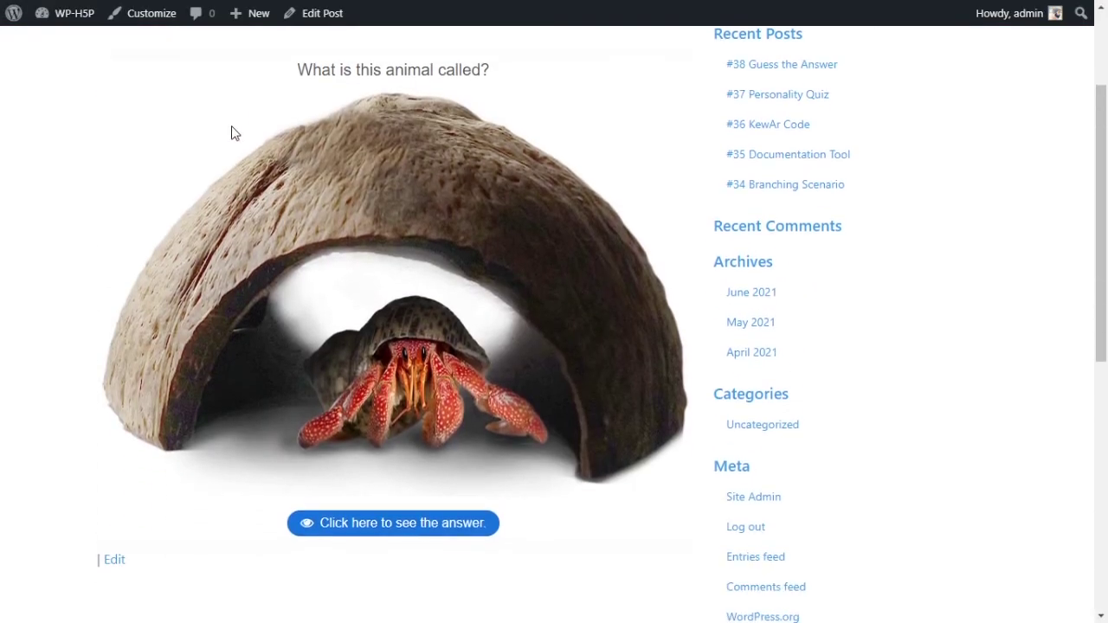
scroll(309, 159, up, 1)
drag(309, 158, 422, 149)
scroll(477, 217, down, 1)
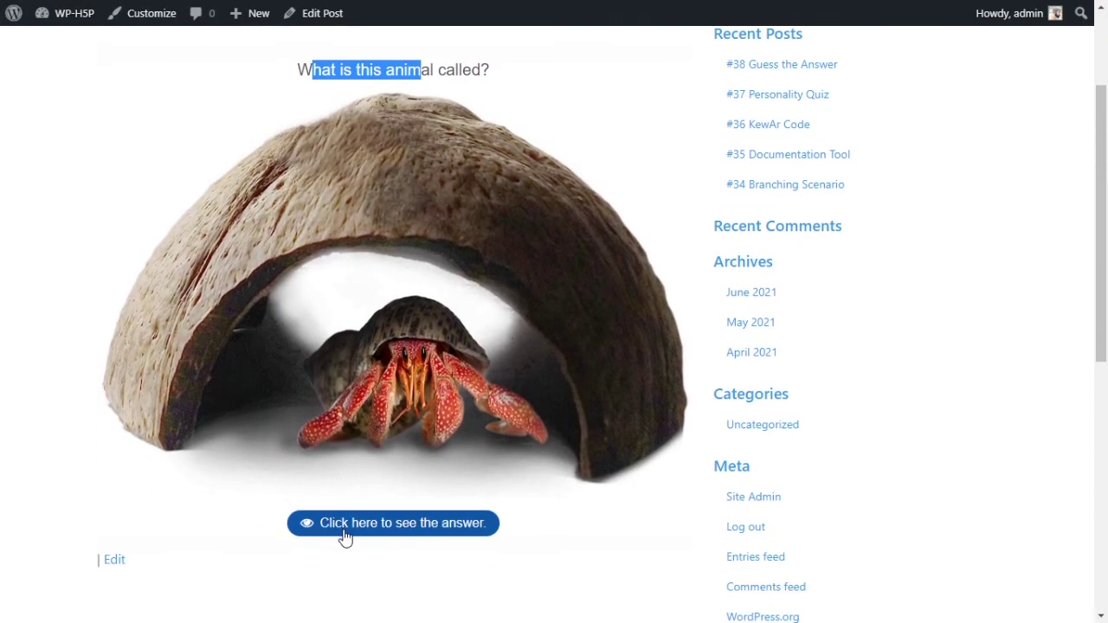
click(353, 527)
drag(343, 523, 381, 522)
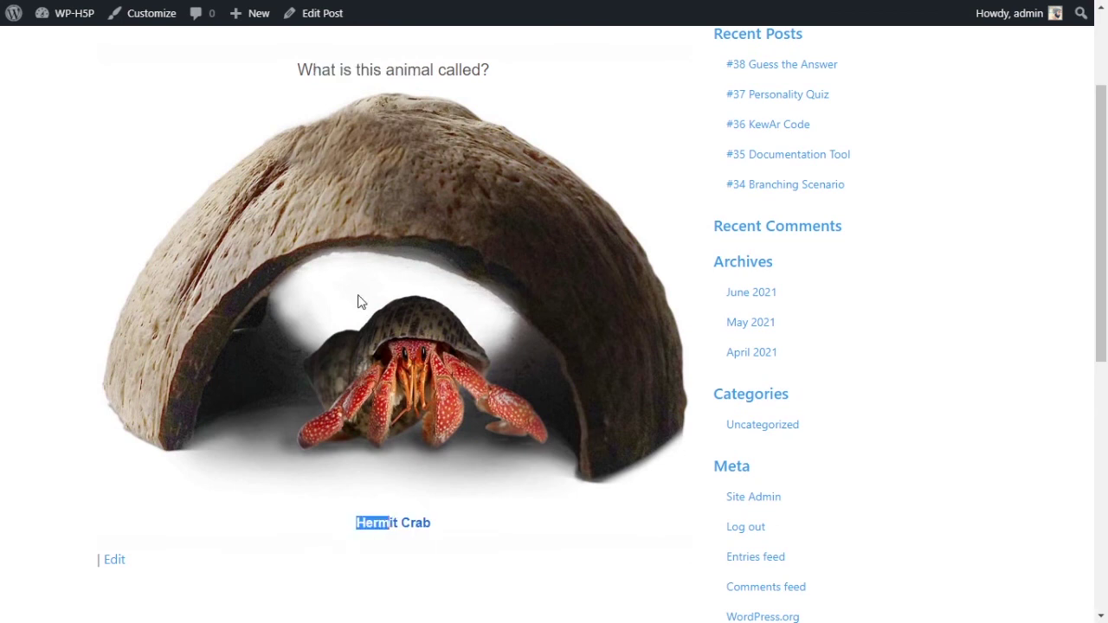
Step: Select the revealed answer text 'Hermit Crab' to confirm it shows correctly
scroll(358, 302, up, 2)
scroll(15, 311, down, 1)
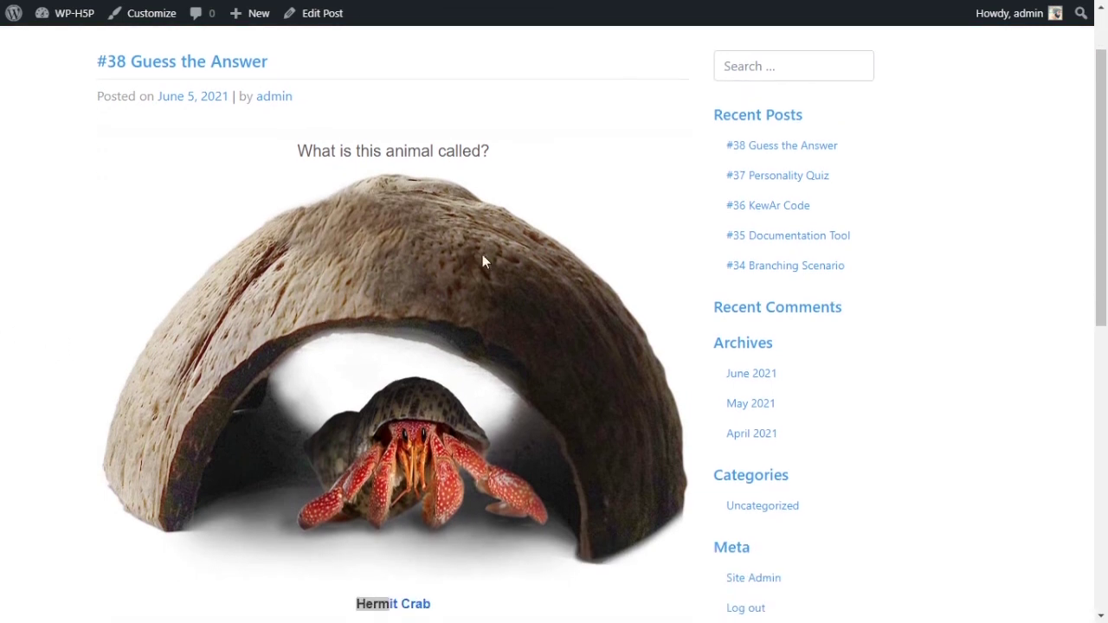
scroll(450, 320, down, 2)
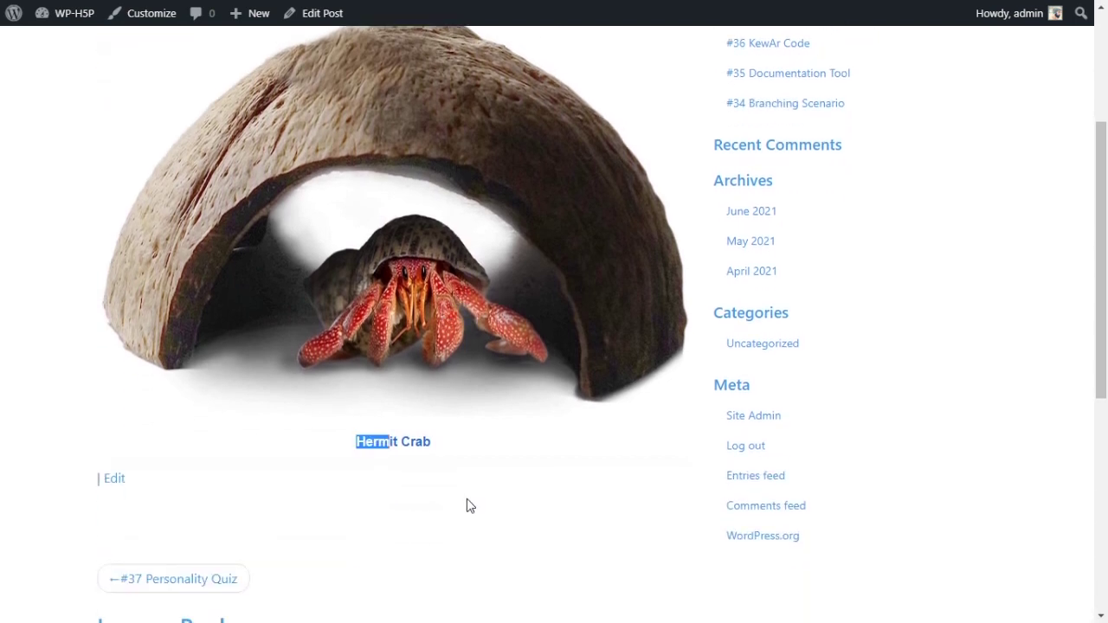
double_click(403, 442)
triple_click(404, 441)
scroll(421, 406, up, 1)
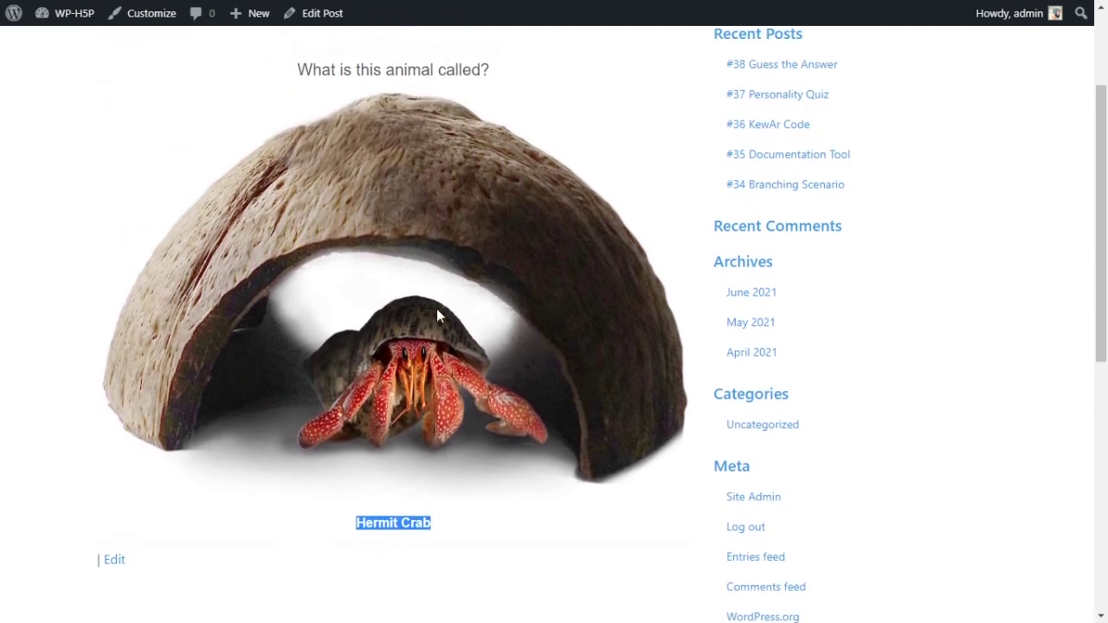
scroll(481, 422, up, 2)
scroll(486, 420, down, 1)
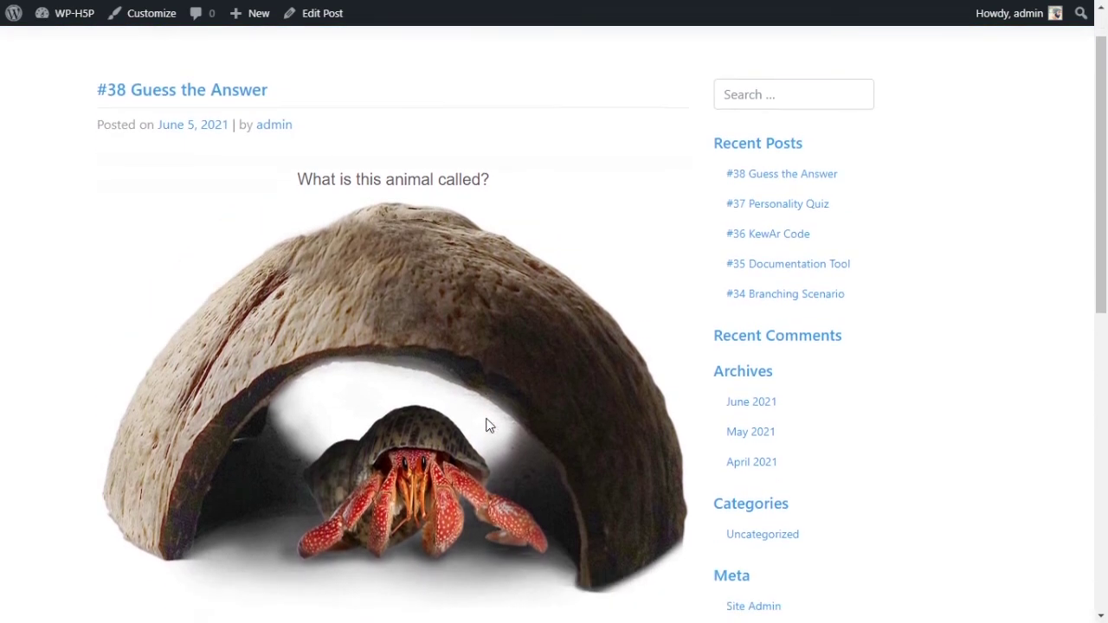